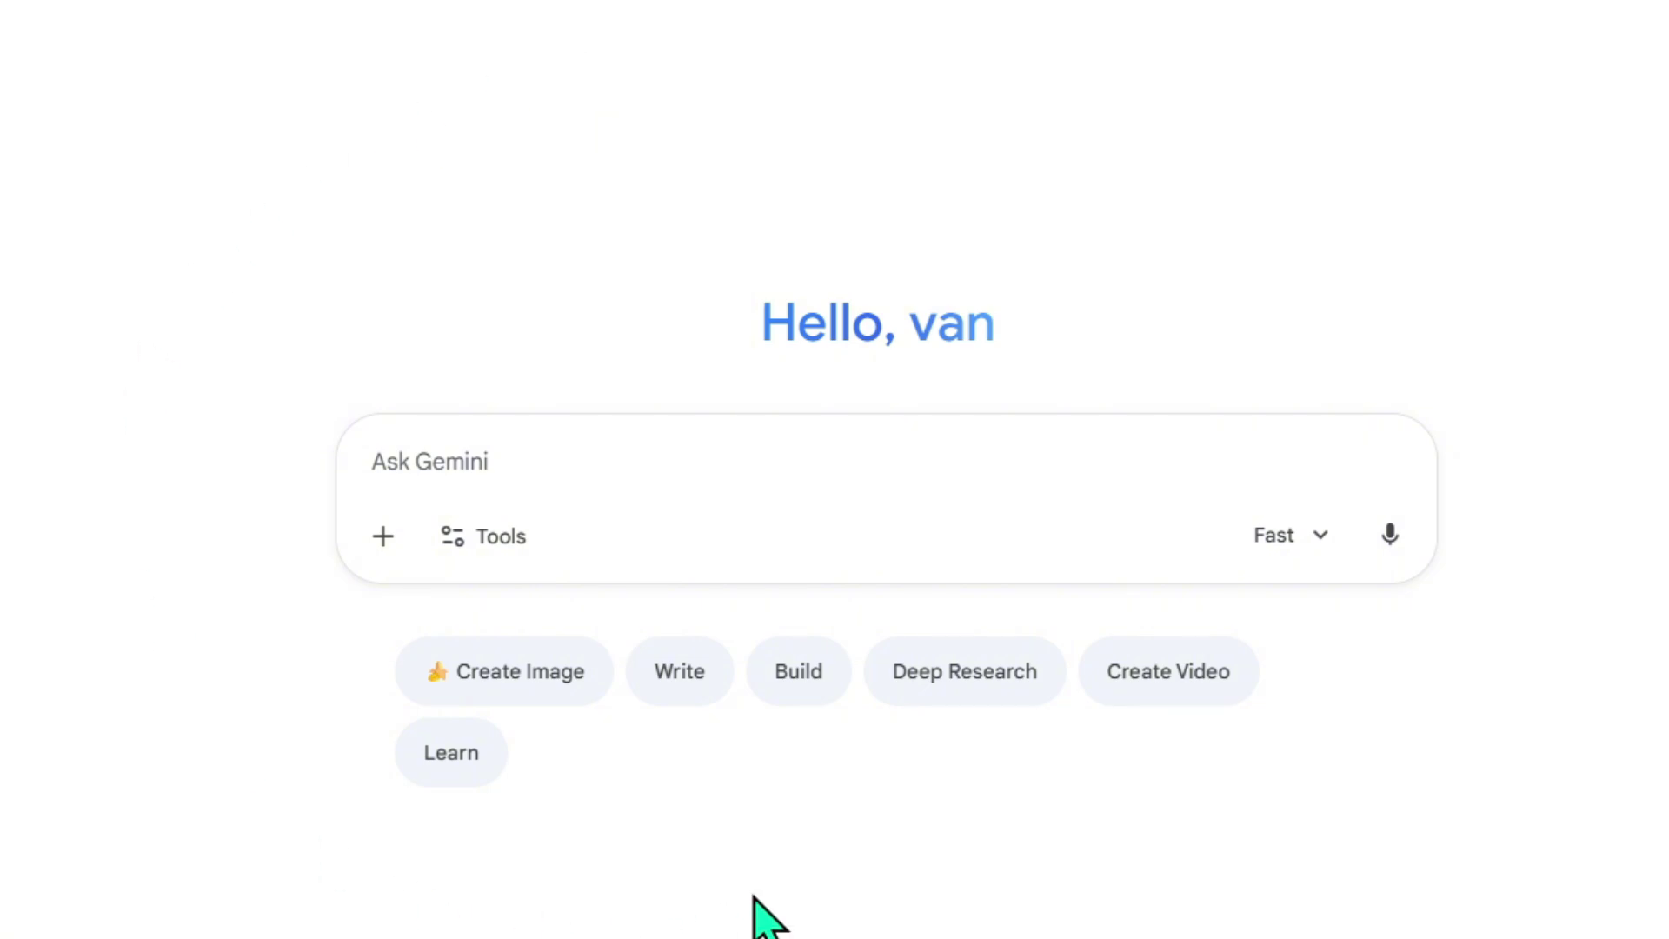
Step: Enable the Create videos (Veo 3.1) tool for the chat prompt and dismiss the suggestions
click(483, 536)
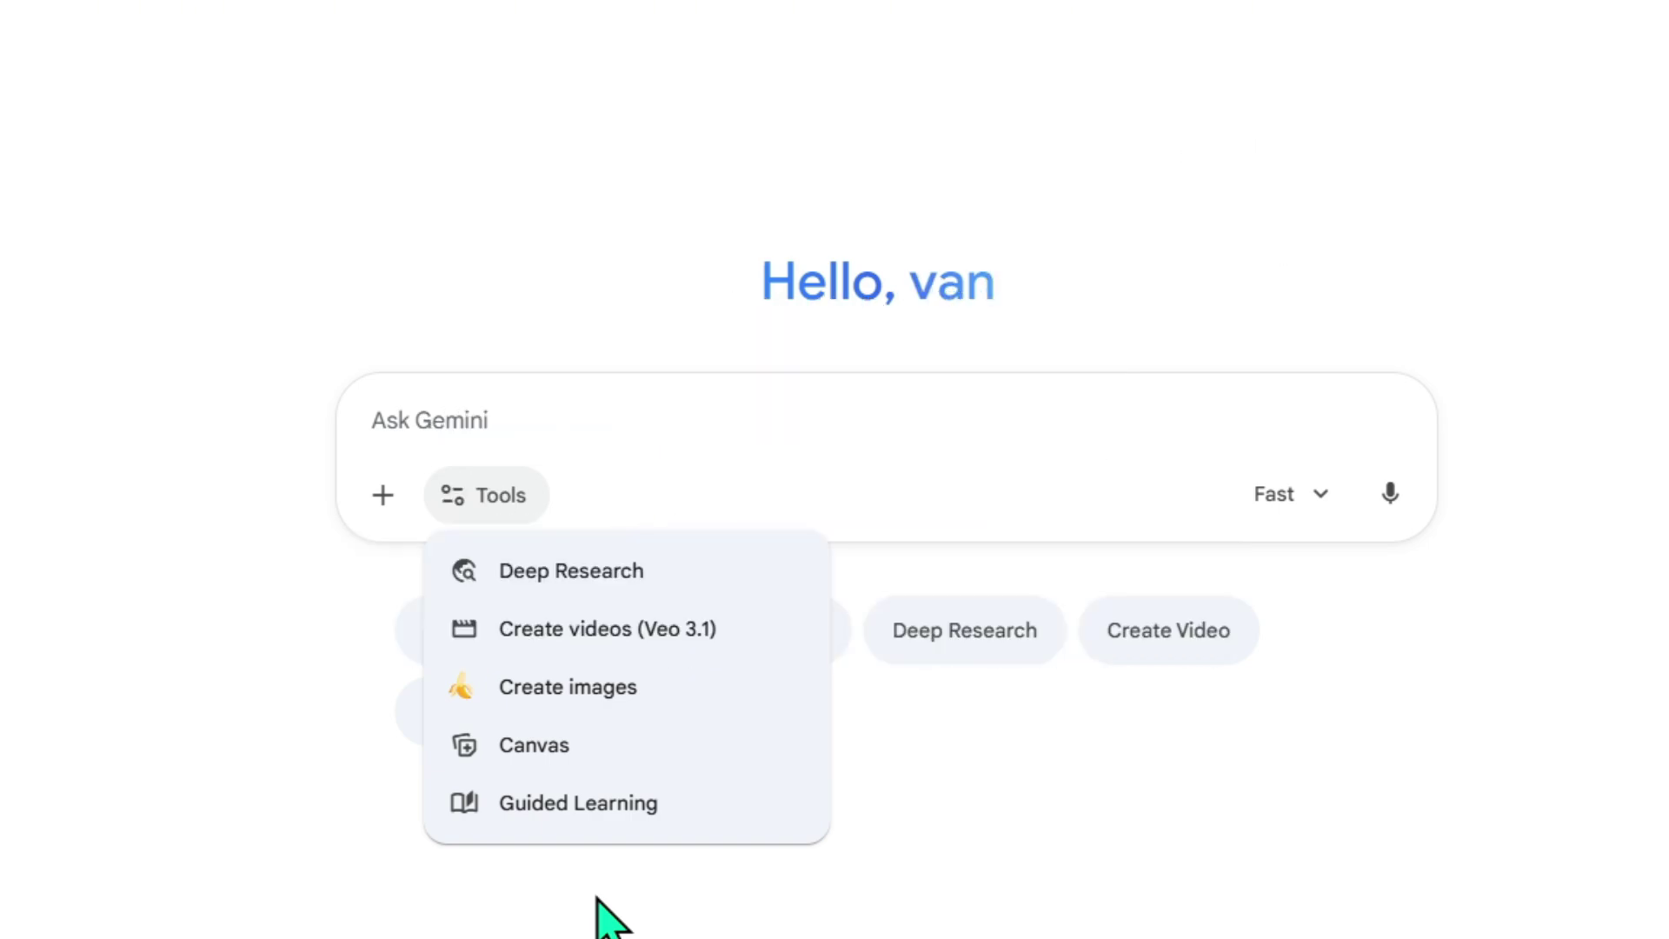
click(533, 580)
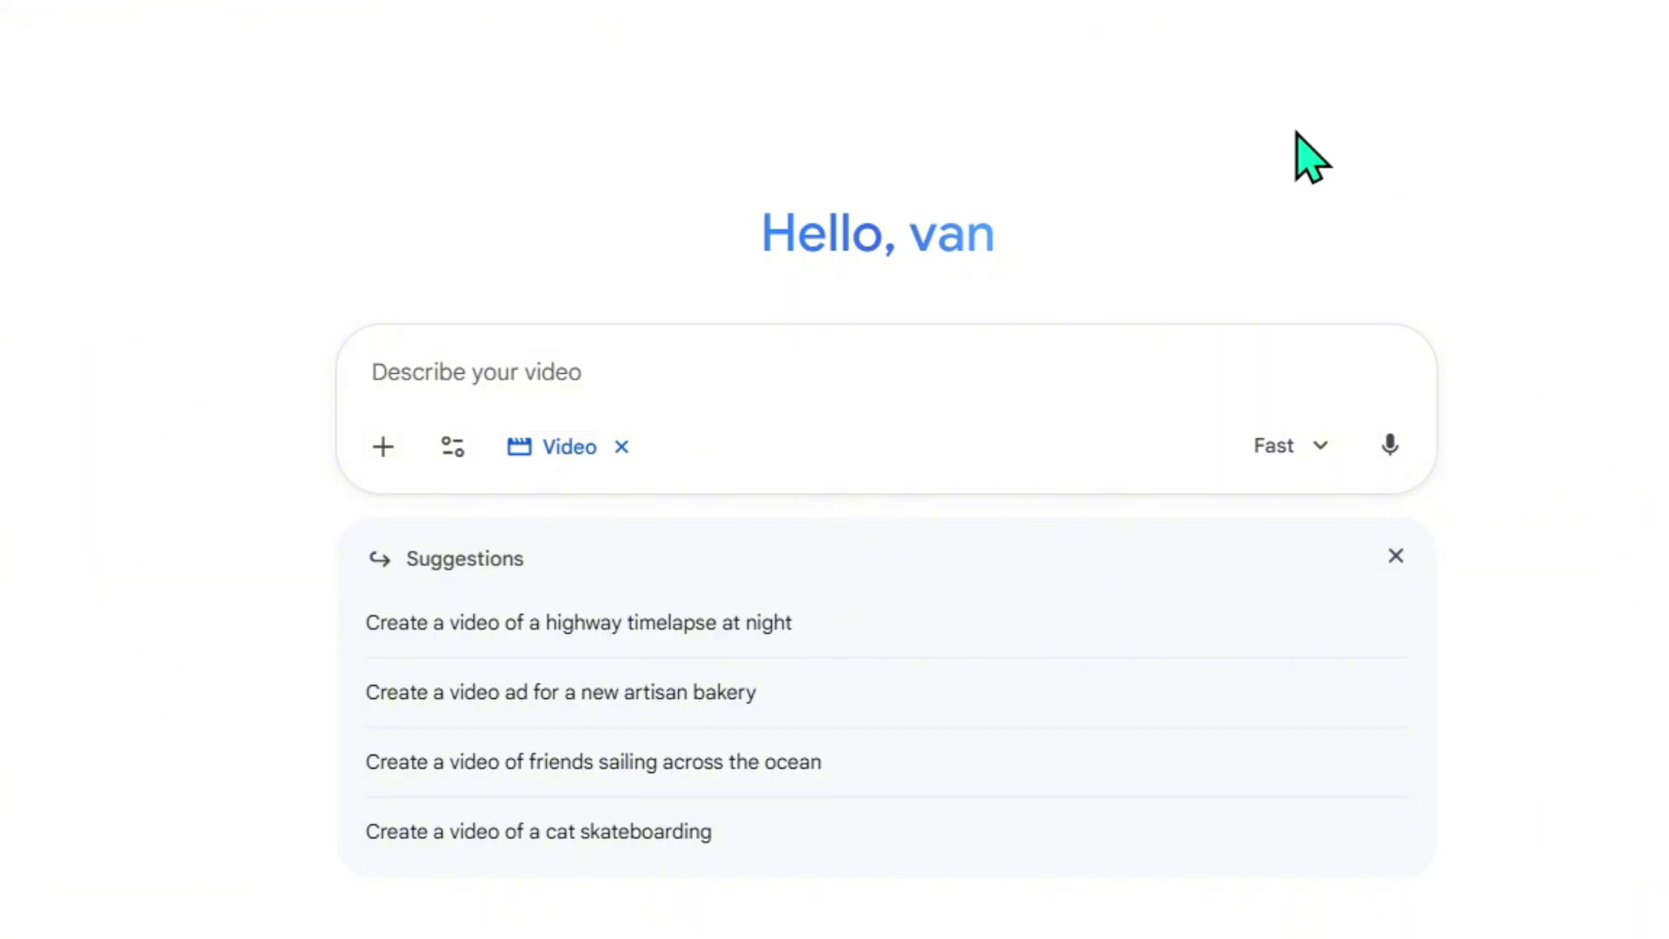
click(381, 559)
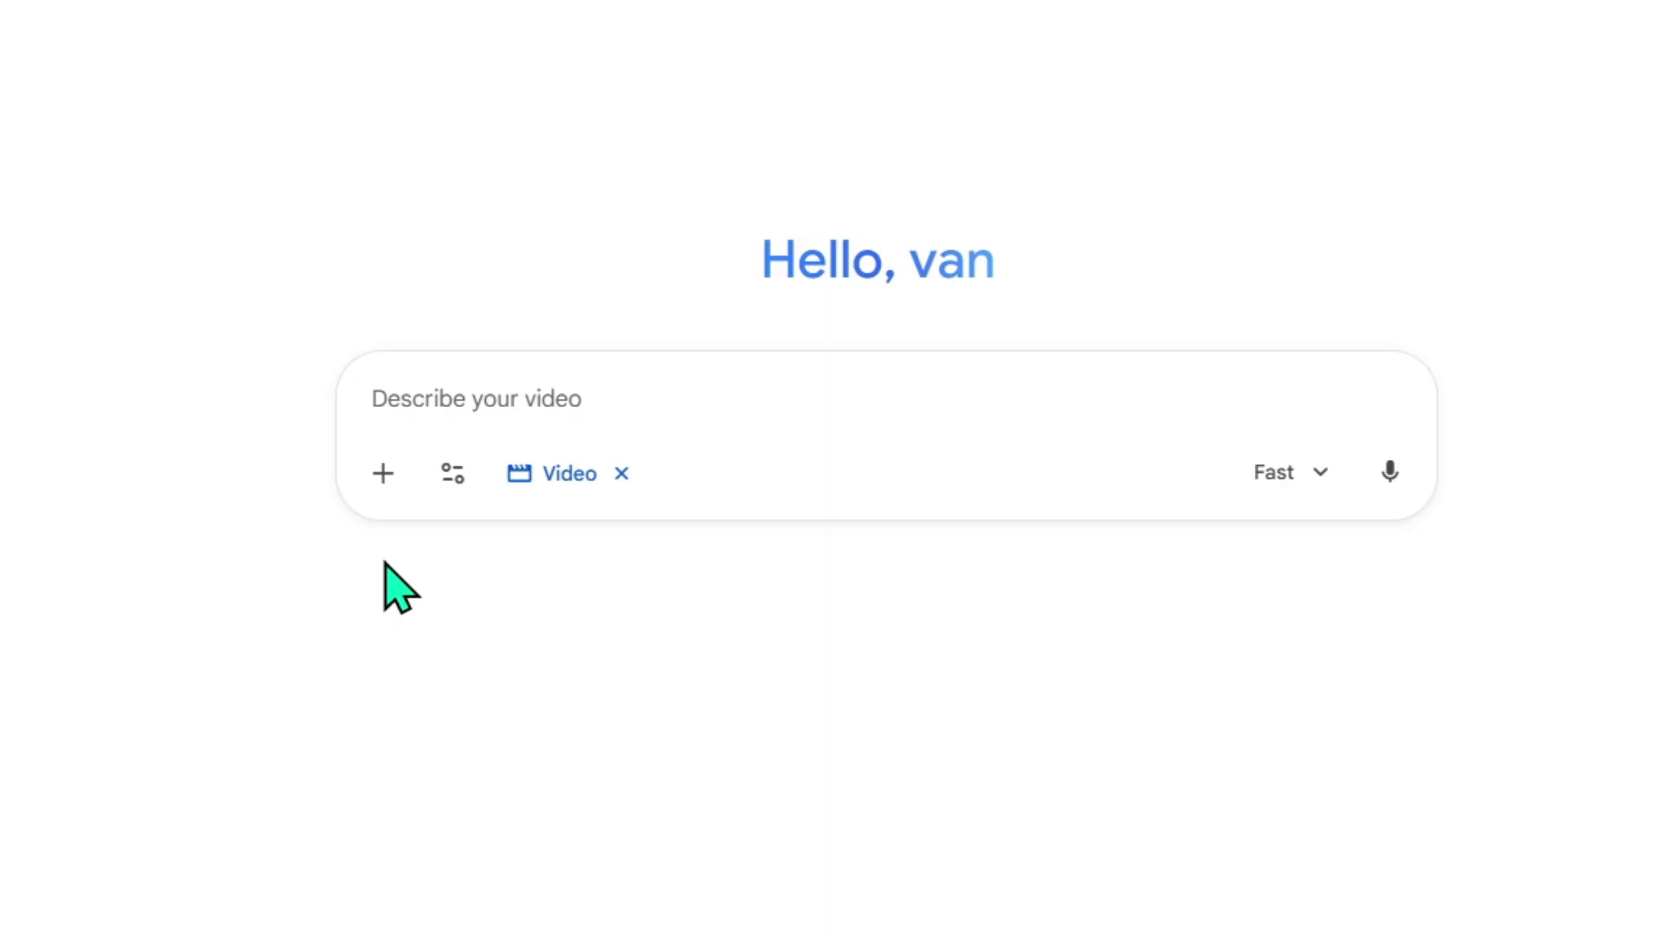
Step: Generate a video of a young man at a desk in a bright modern workspace saying 'Let me show you how amazing VEO3 can be.' and play it
click(478, 395)
text(A young man sitting at a desk in a bright modern workspace. He stops typing, looks at the camera with a confident smile, and says: ‘Let me show you how amazing VEO3 can be.’ Smooth motion, natural lighting, clean background.)
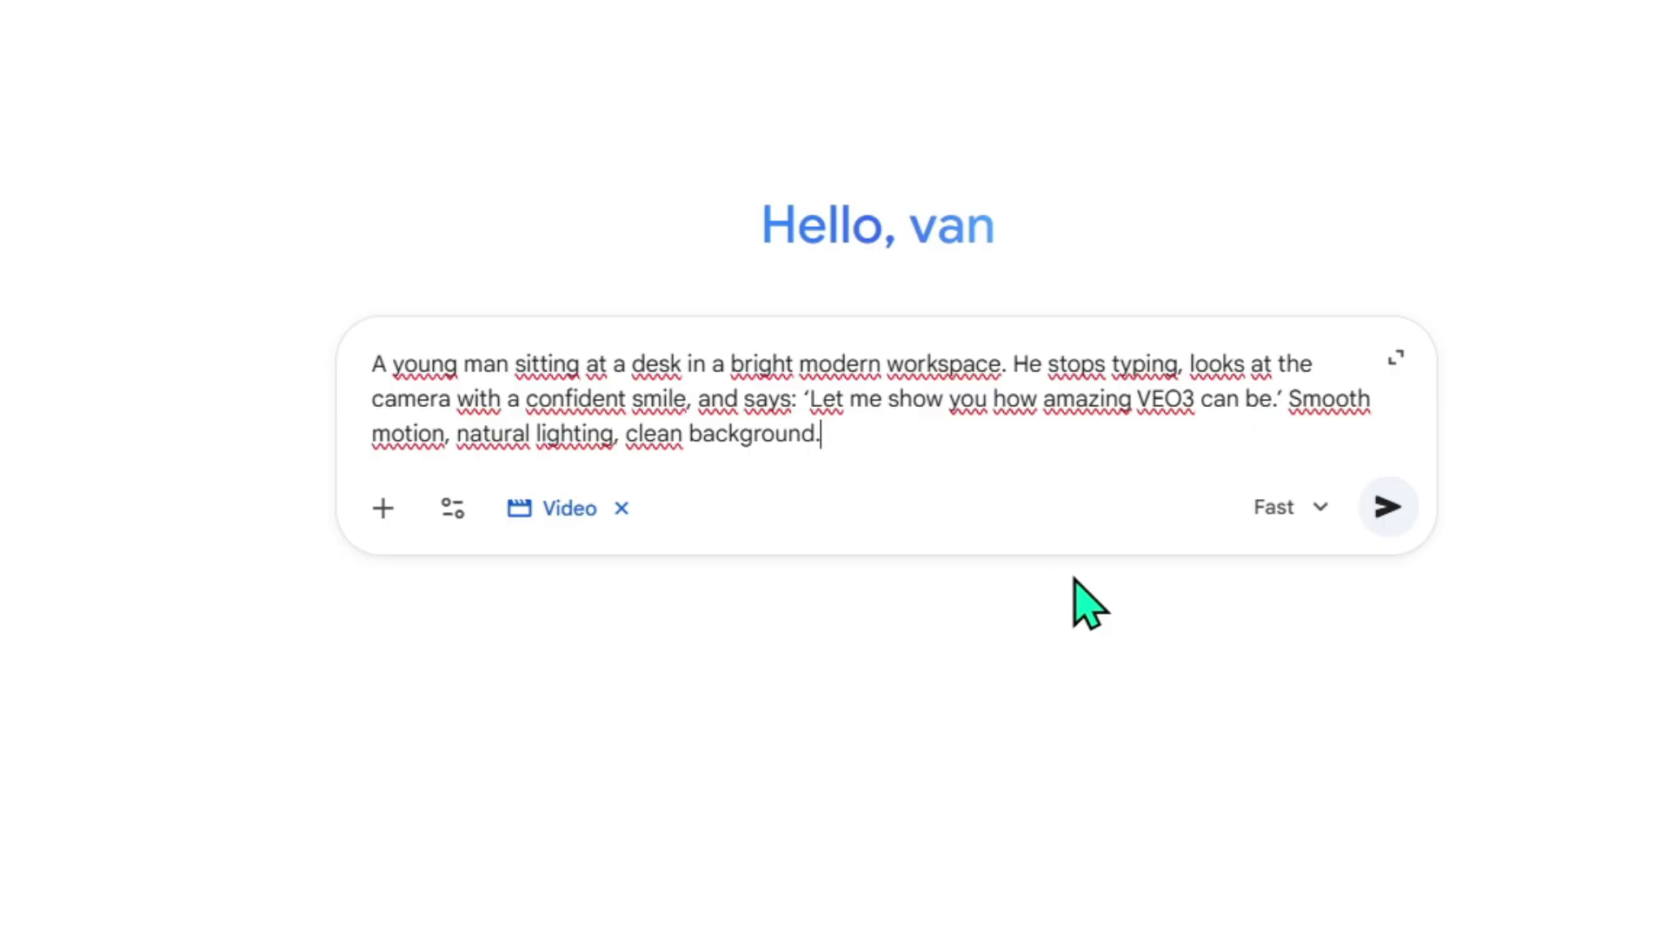
click(1390, 507)
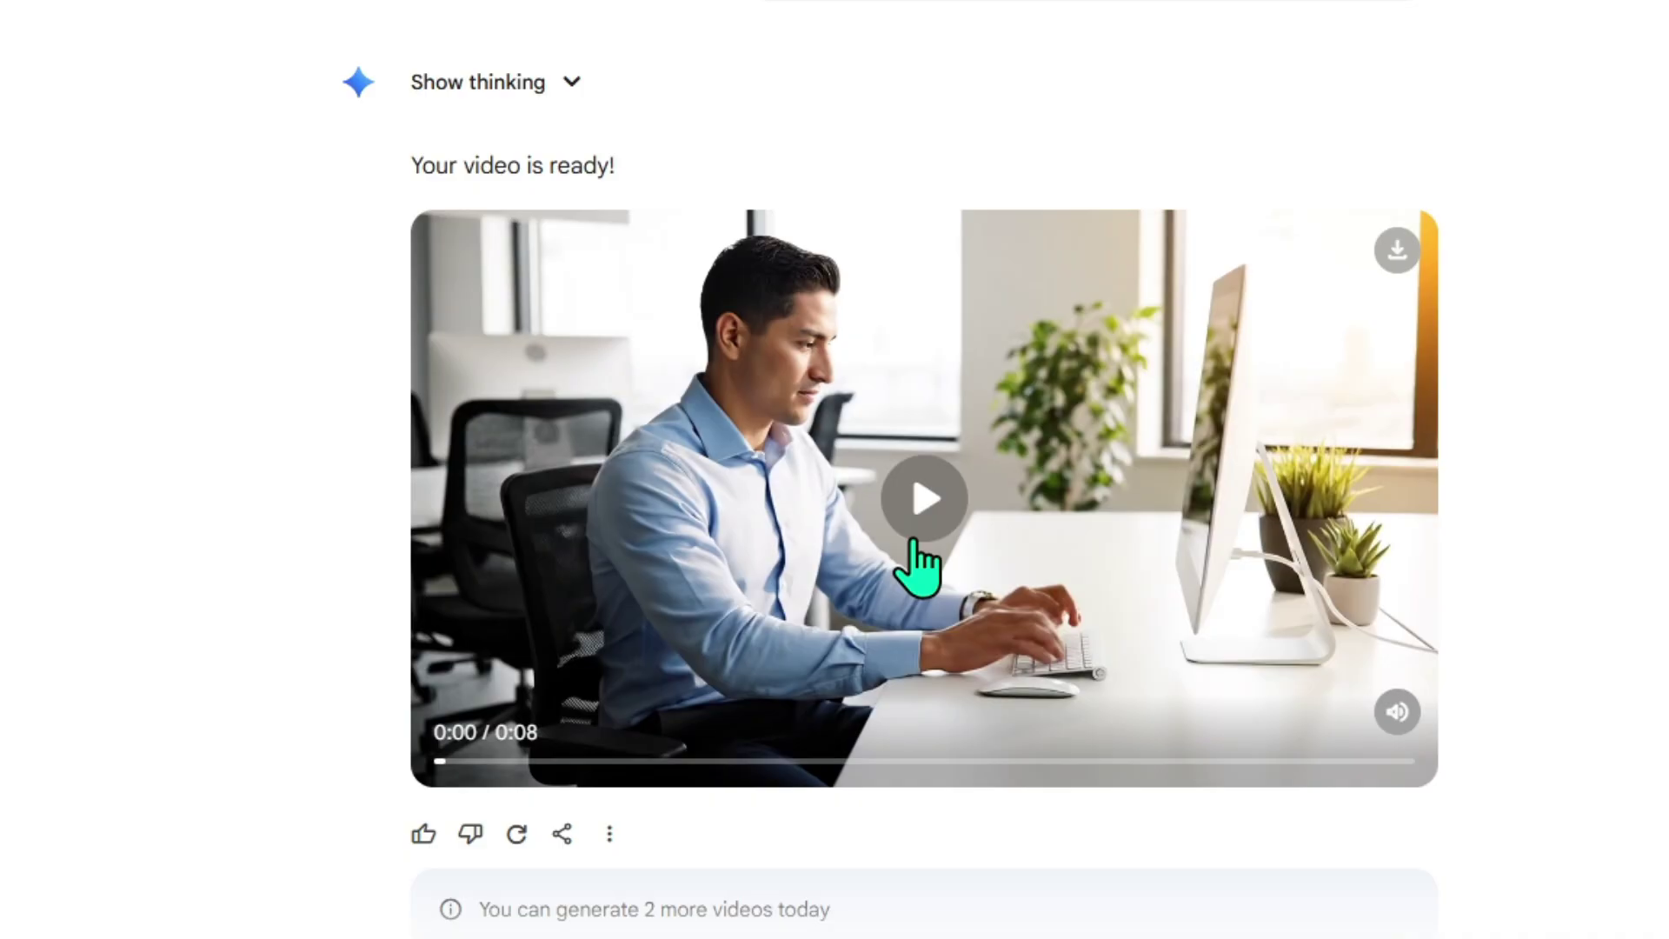
click(913, 530)
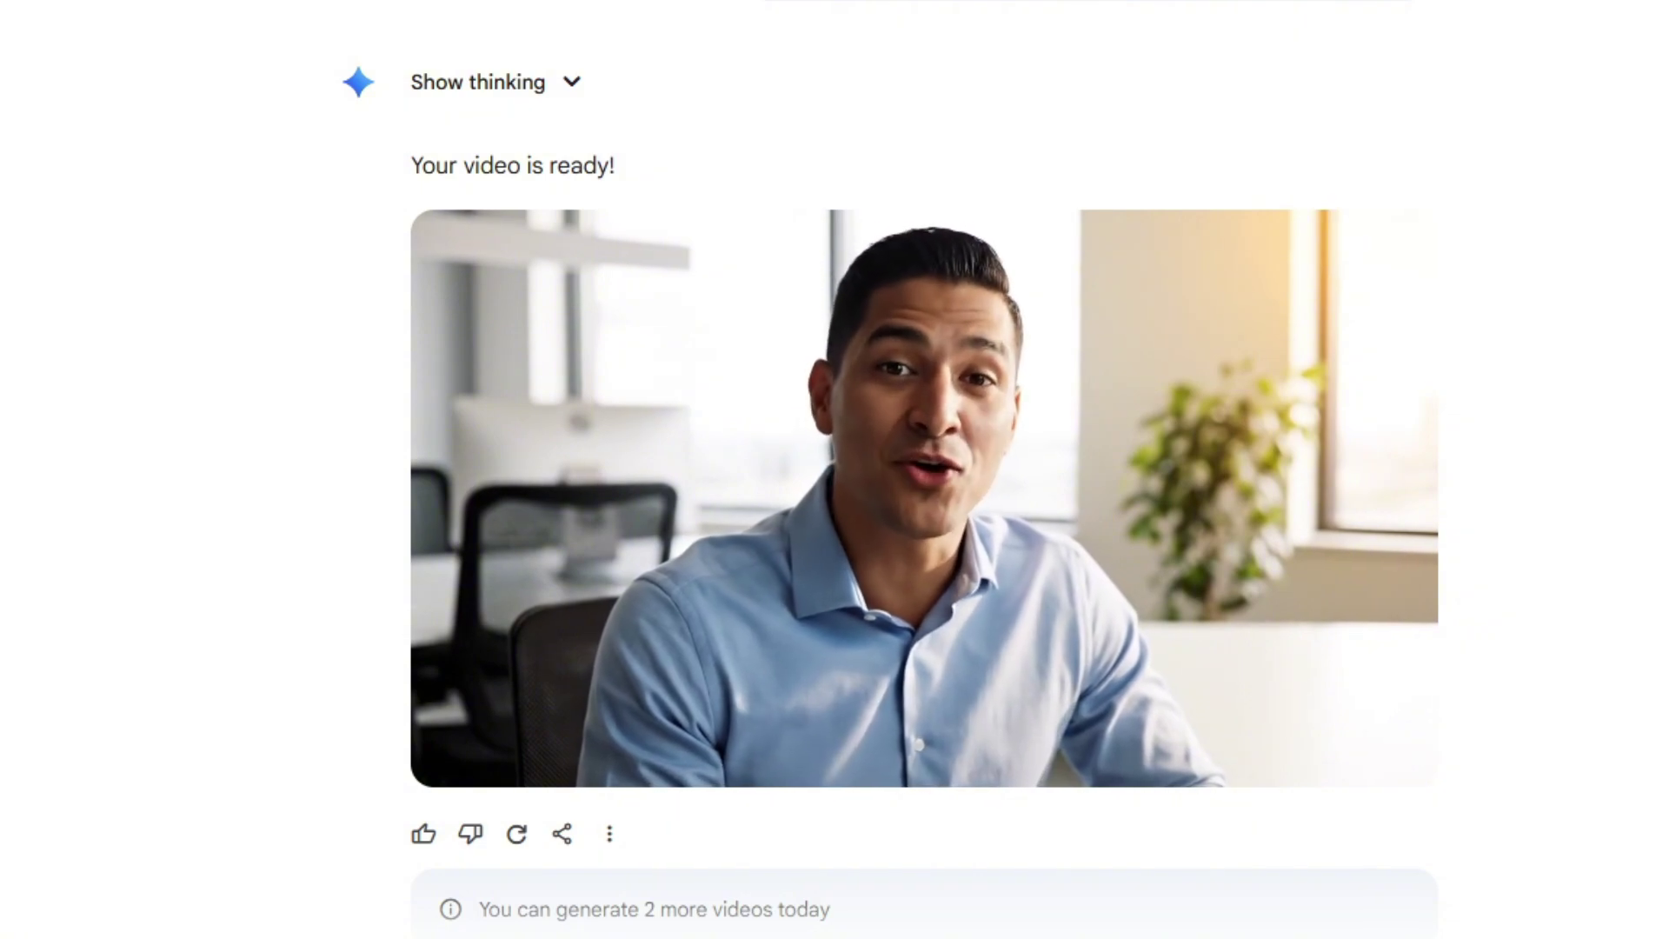
scroll(1551, 600, down, 1)
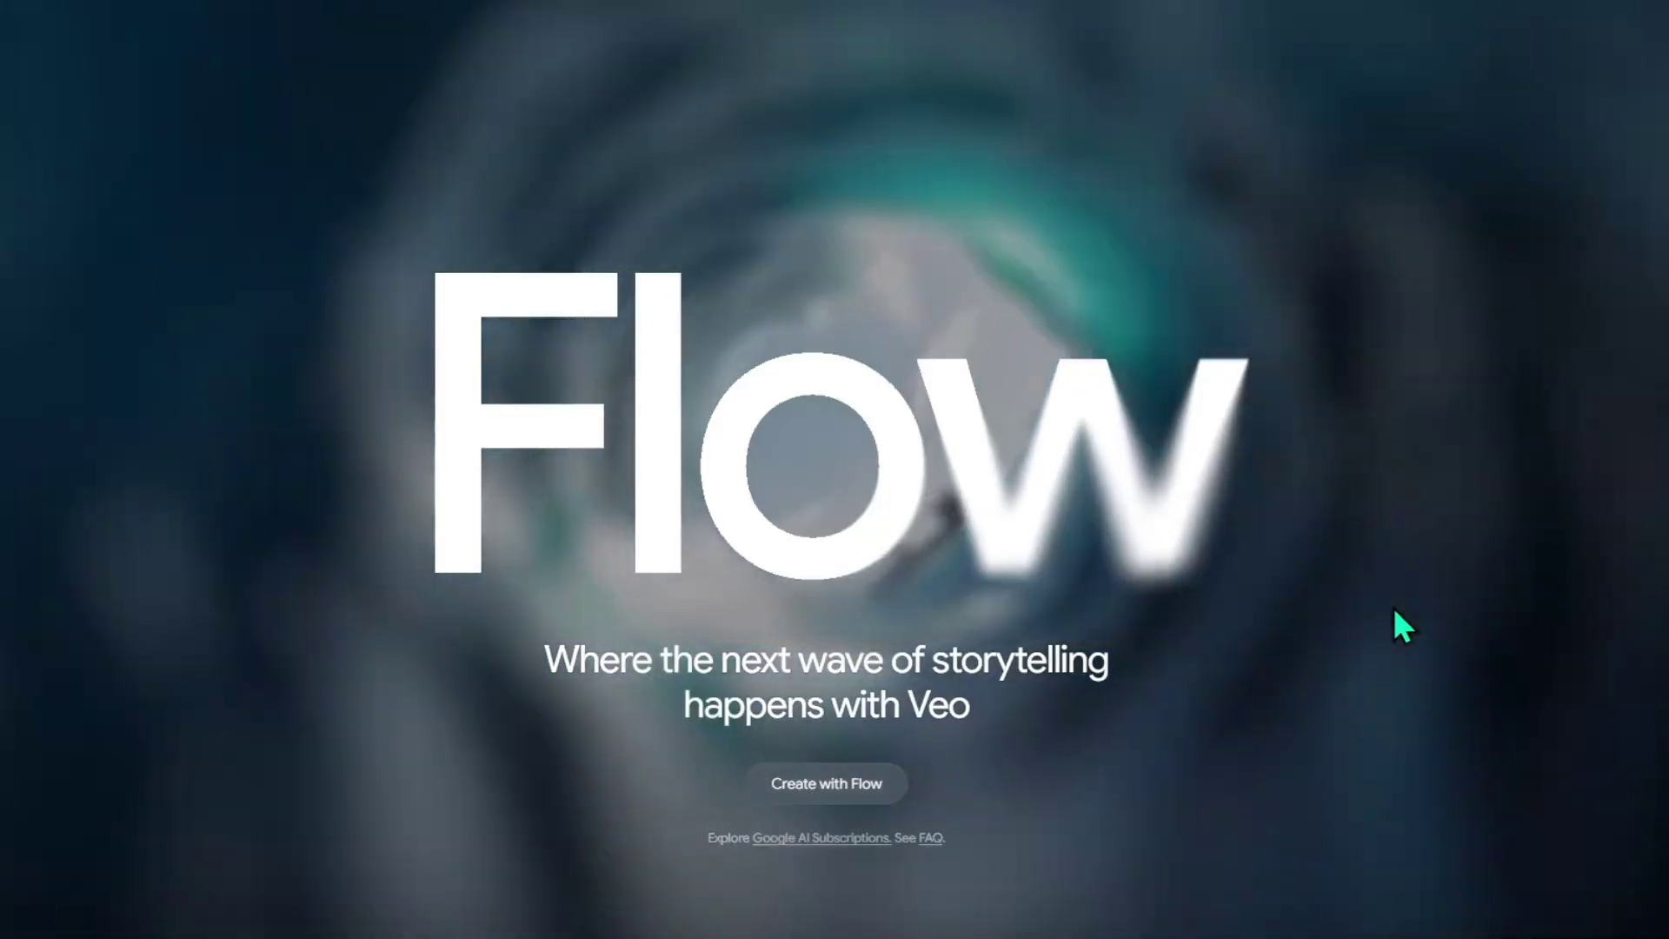
Step: Switch to Google Flow and create a new project
click(865, 785)
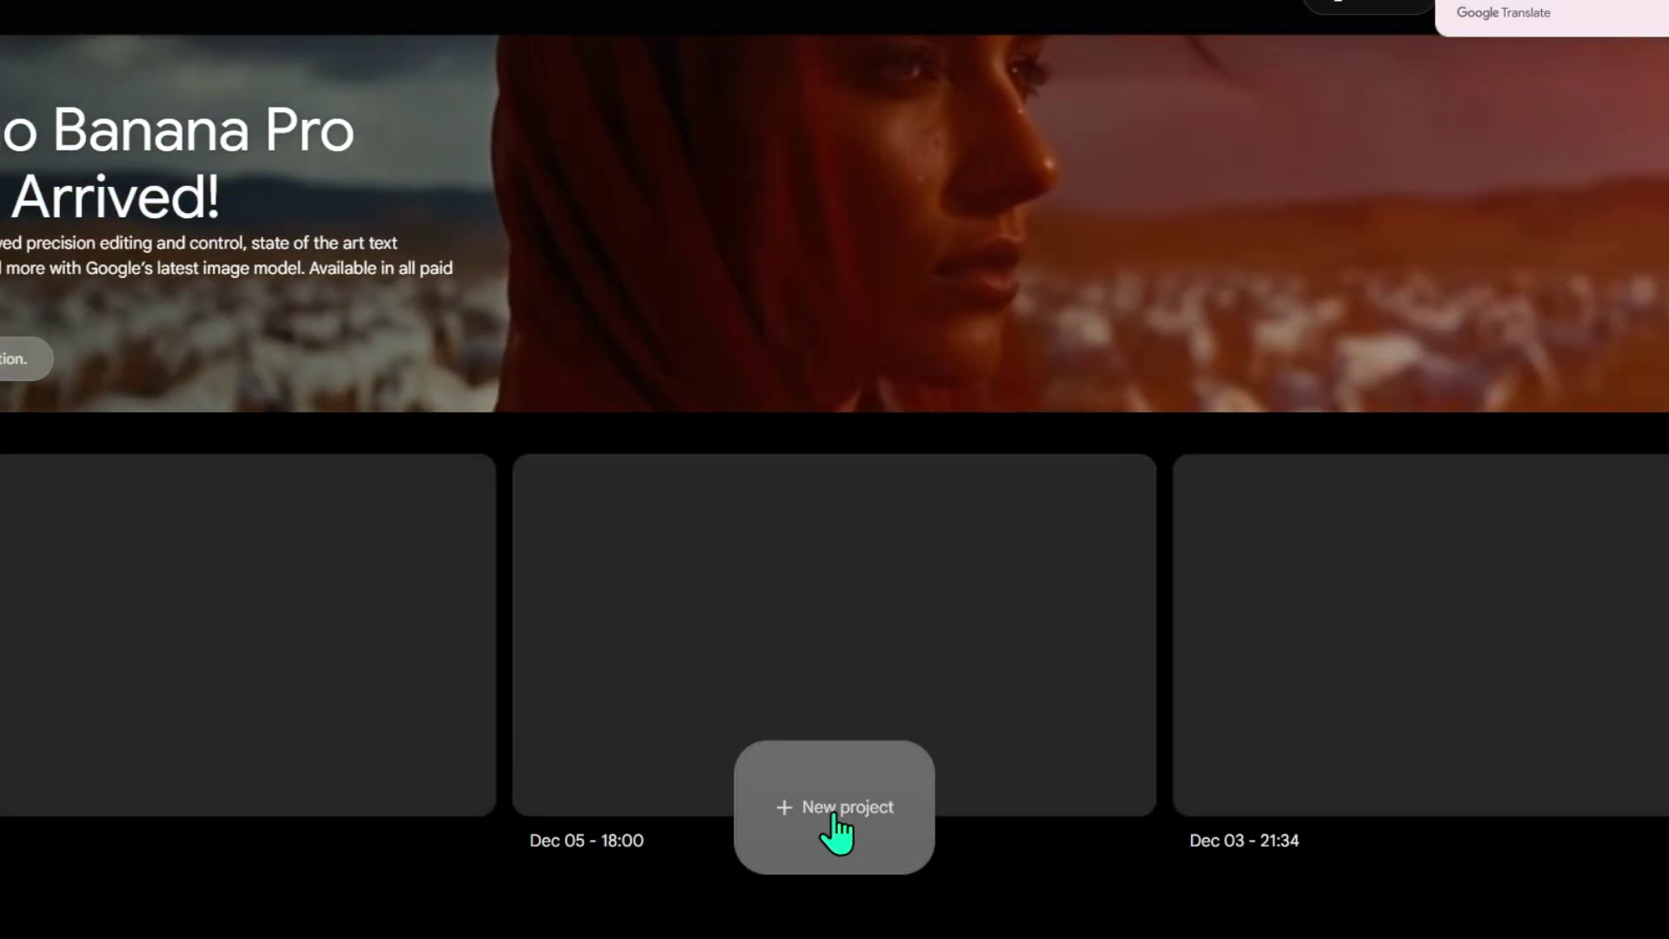
click(831, 816)
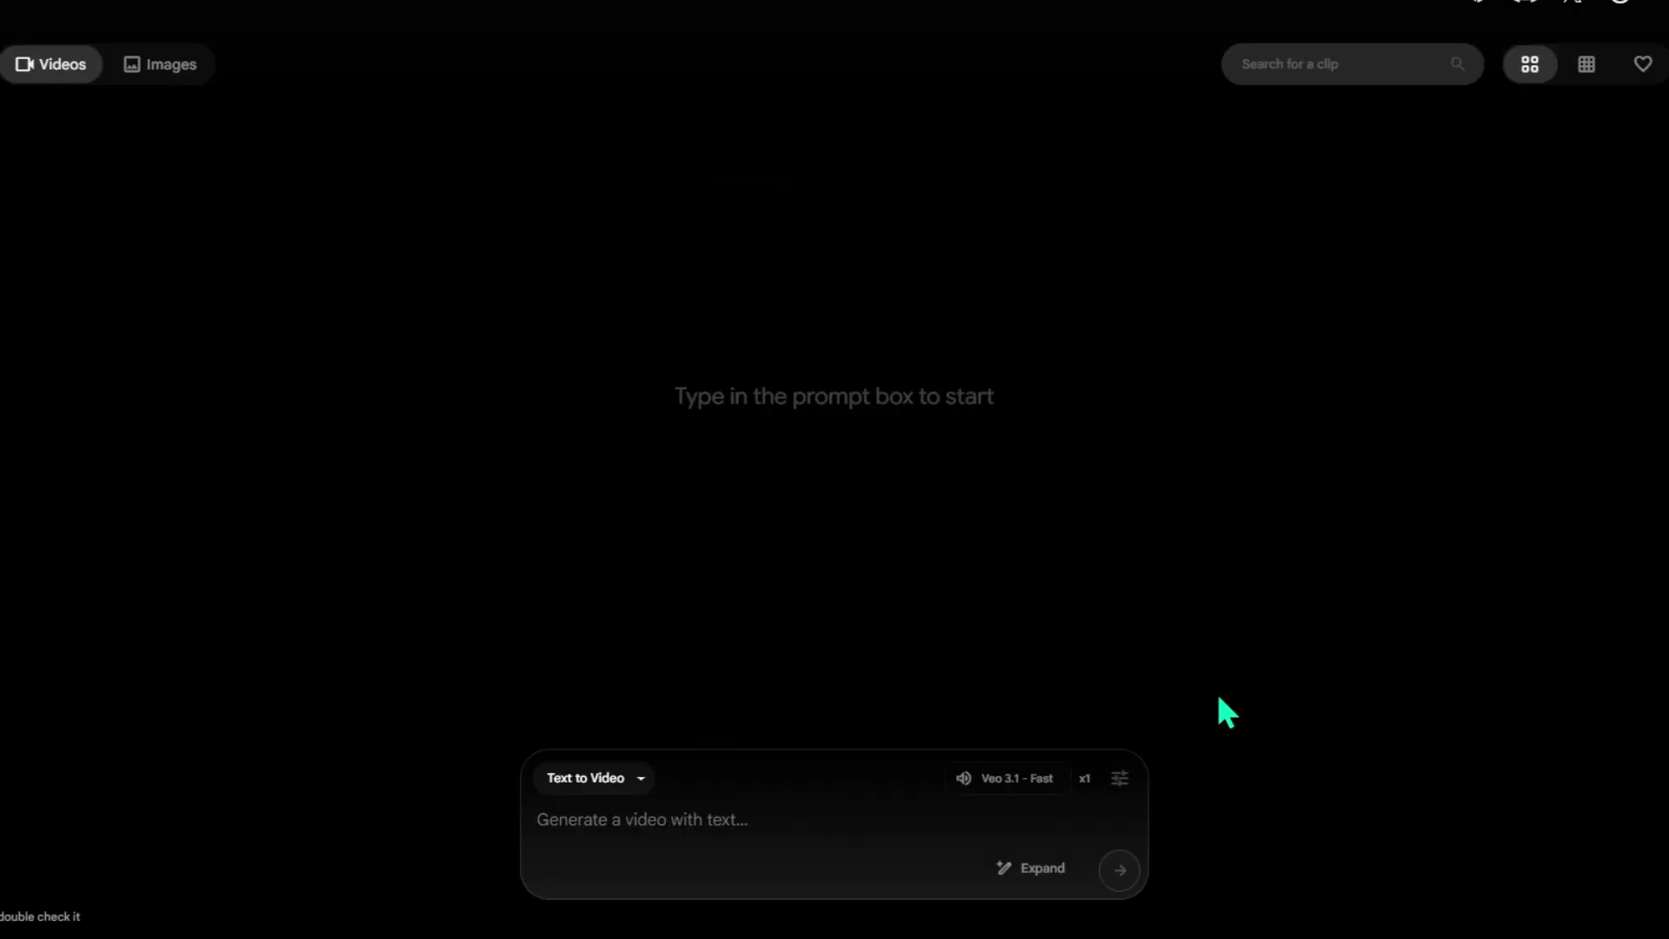
Step: Configure video generation with the Veo 3.1 - Fast model, Landscape (16:9) aspect ratio and 1 output per prompt
click(1016, 793)
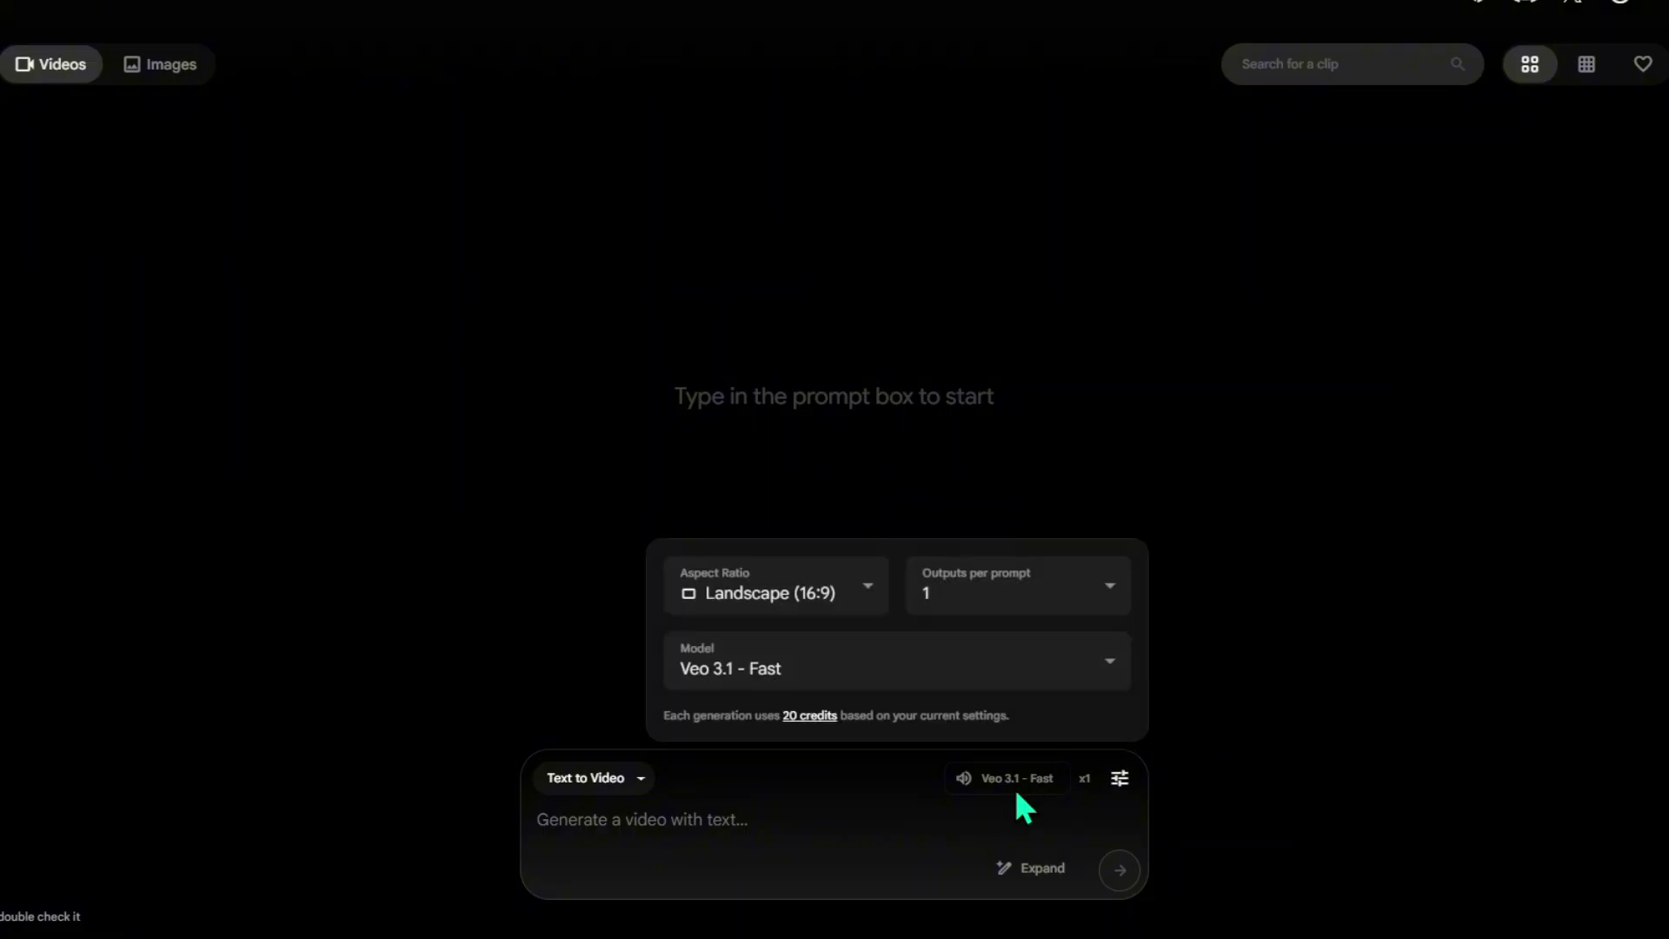
click(928, 668)
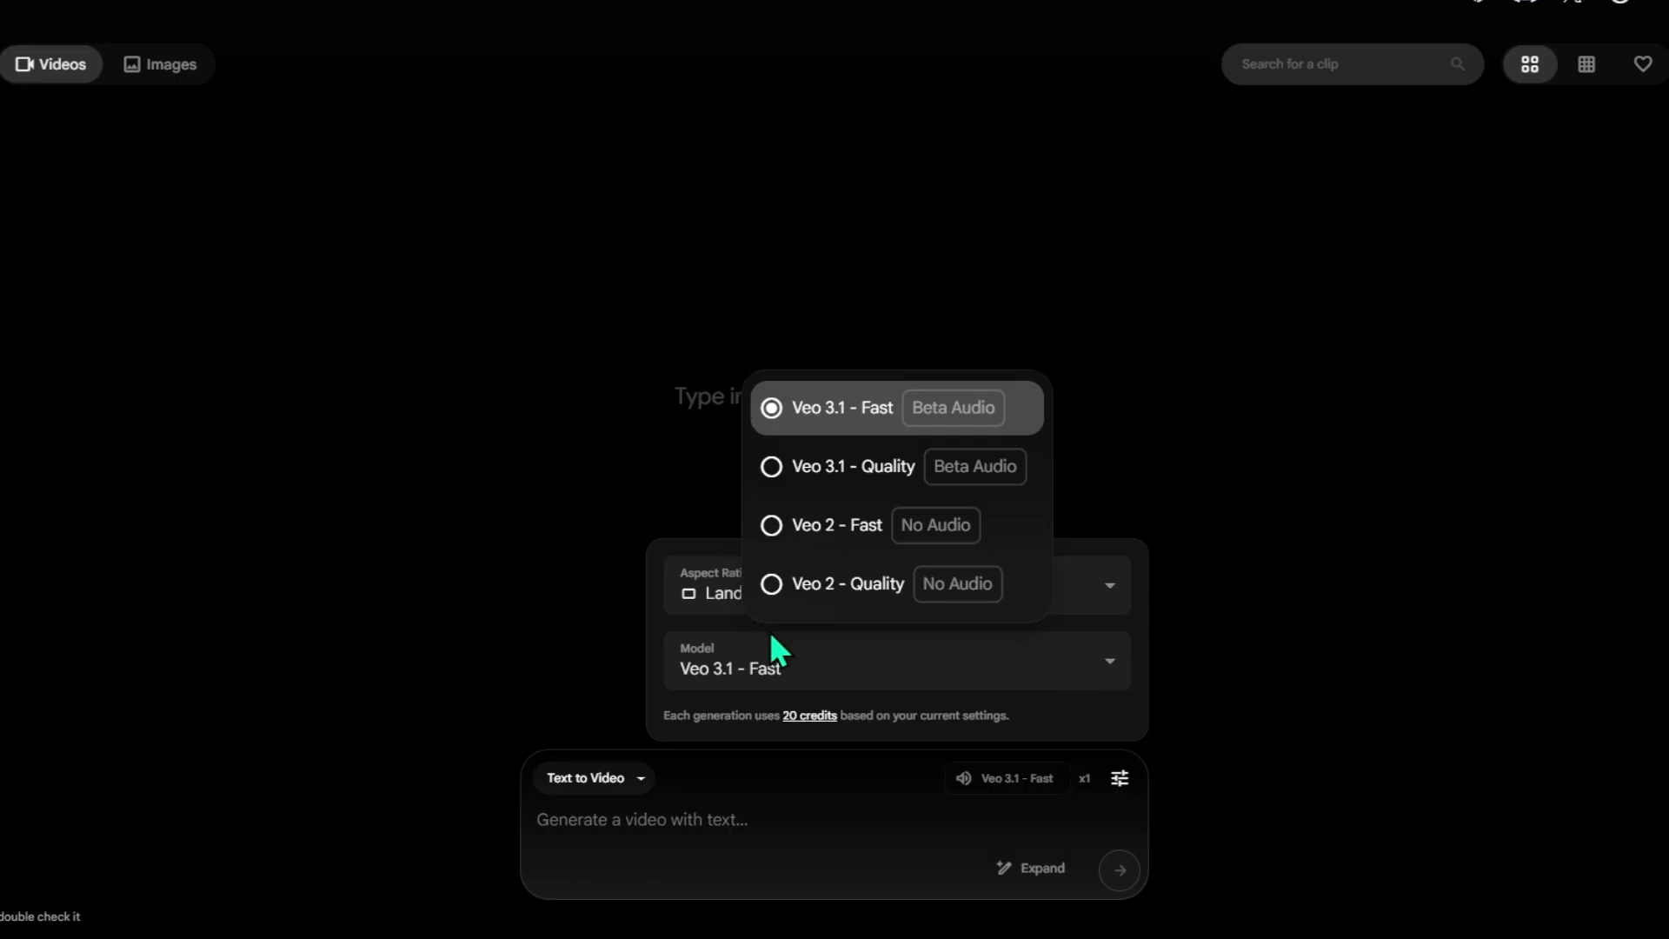
click(1072, 391)
click(753, 608)
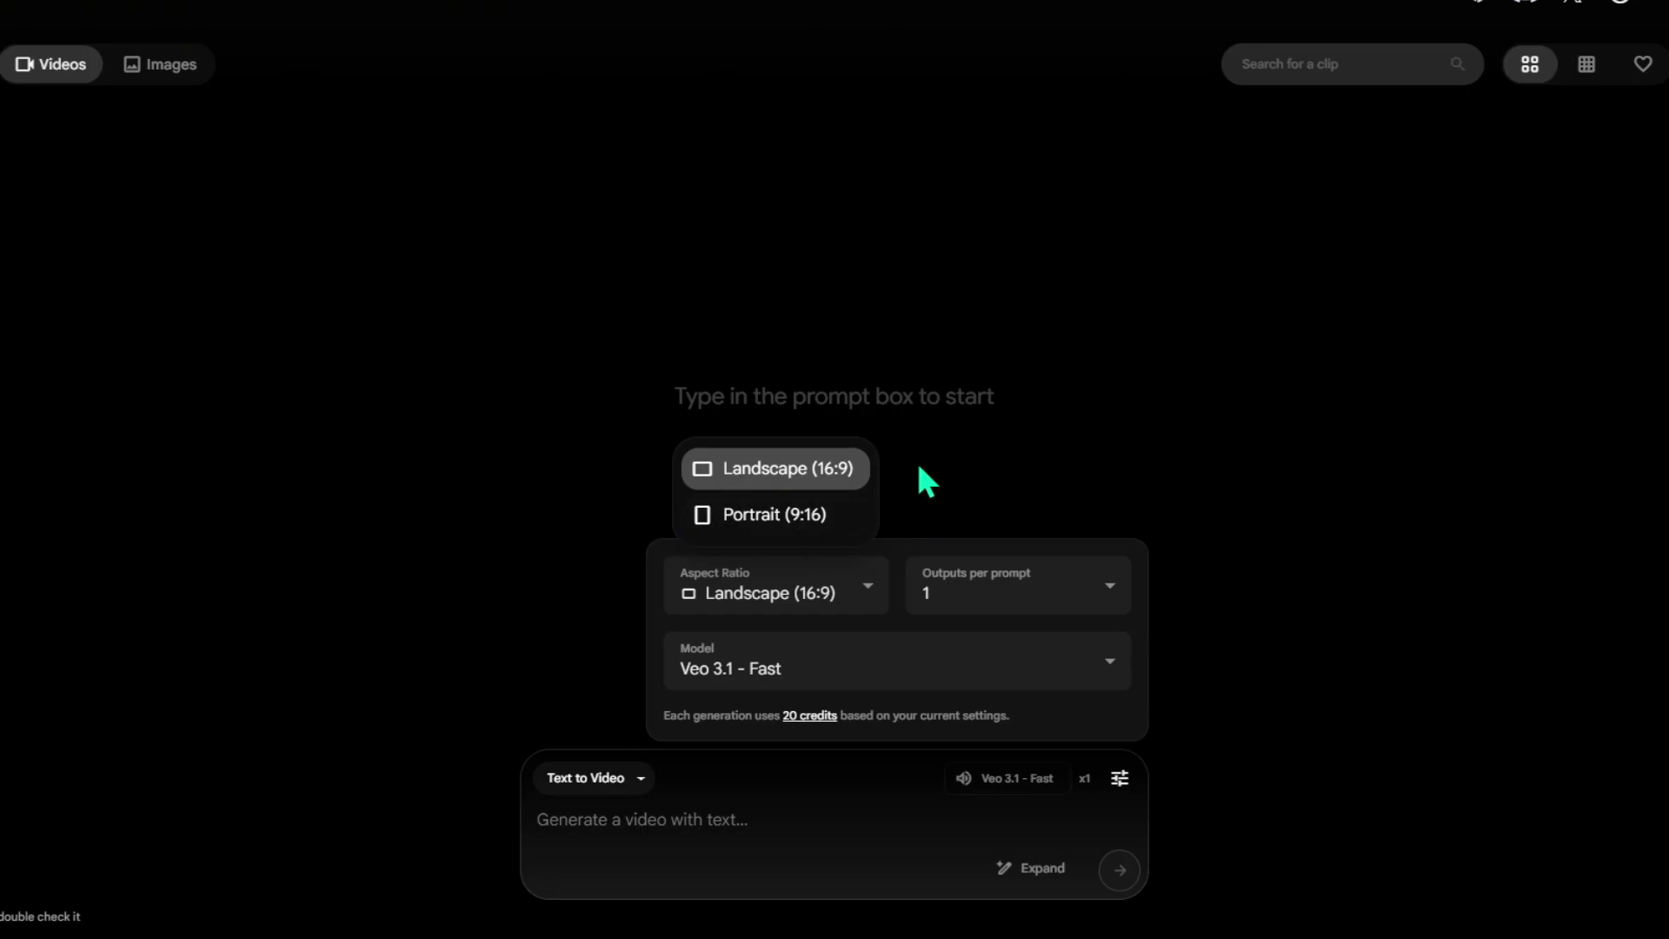
click(764, 478)
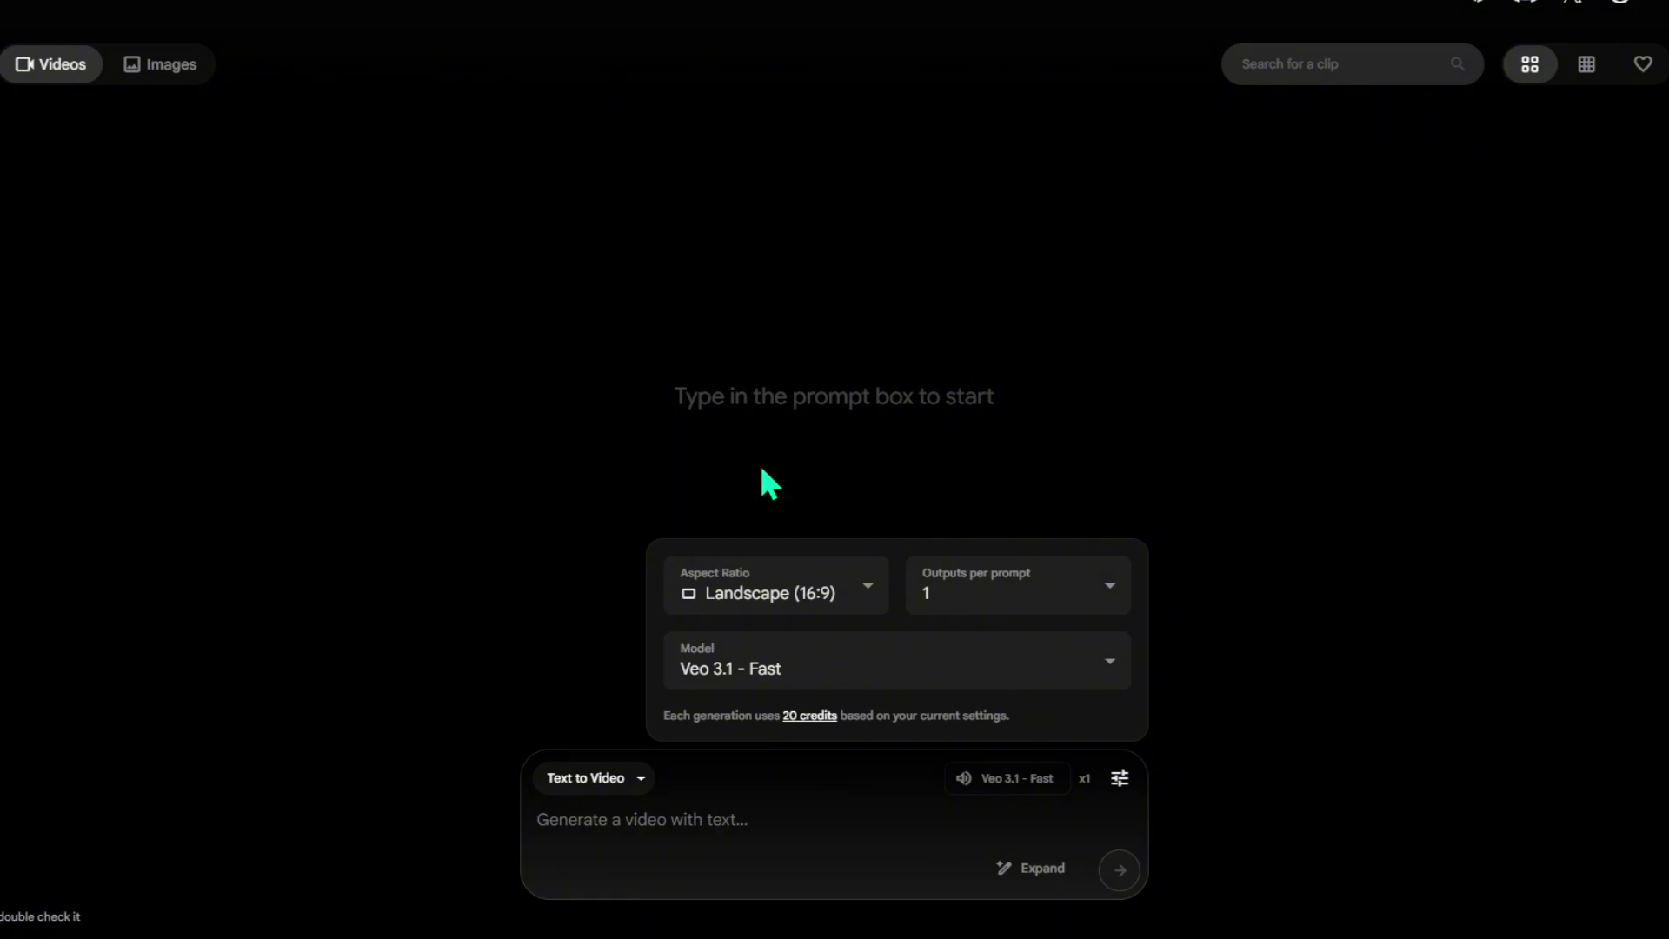
click(965, 598)
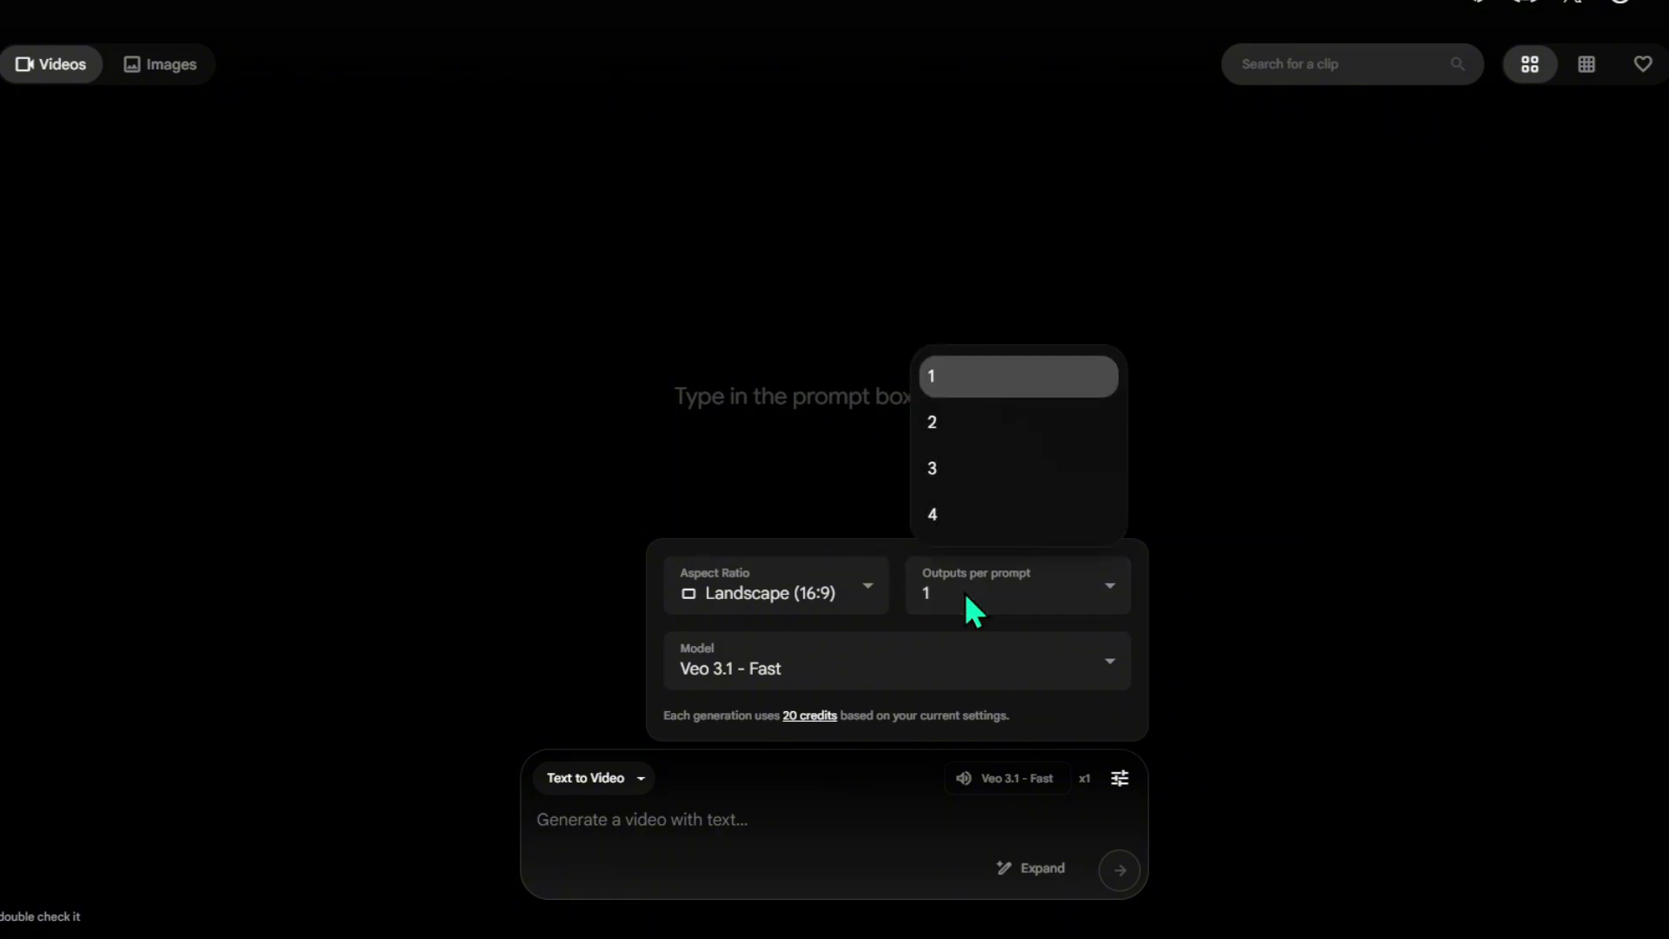
click(965, 391)
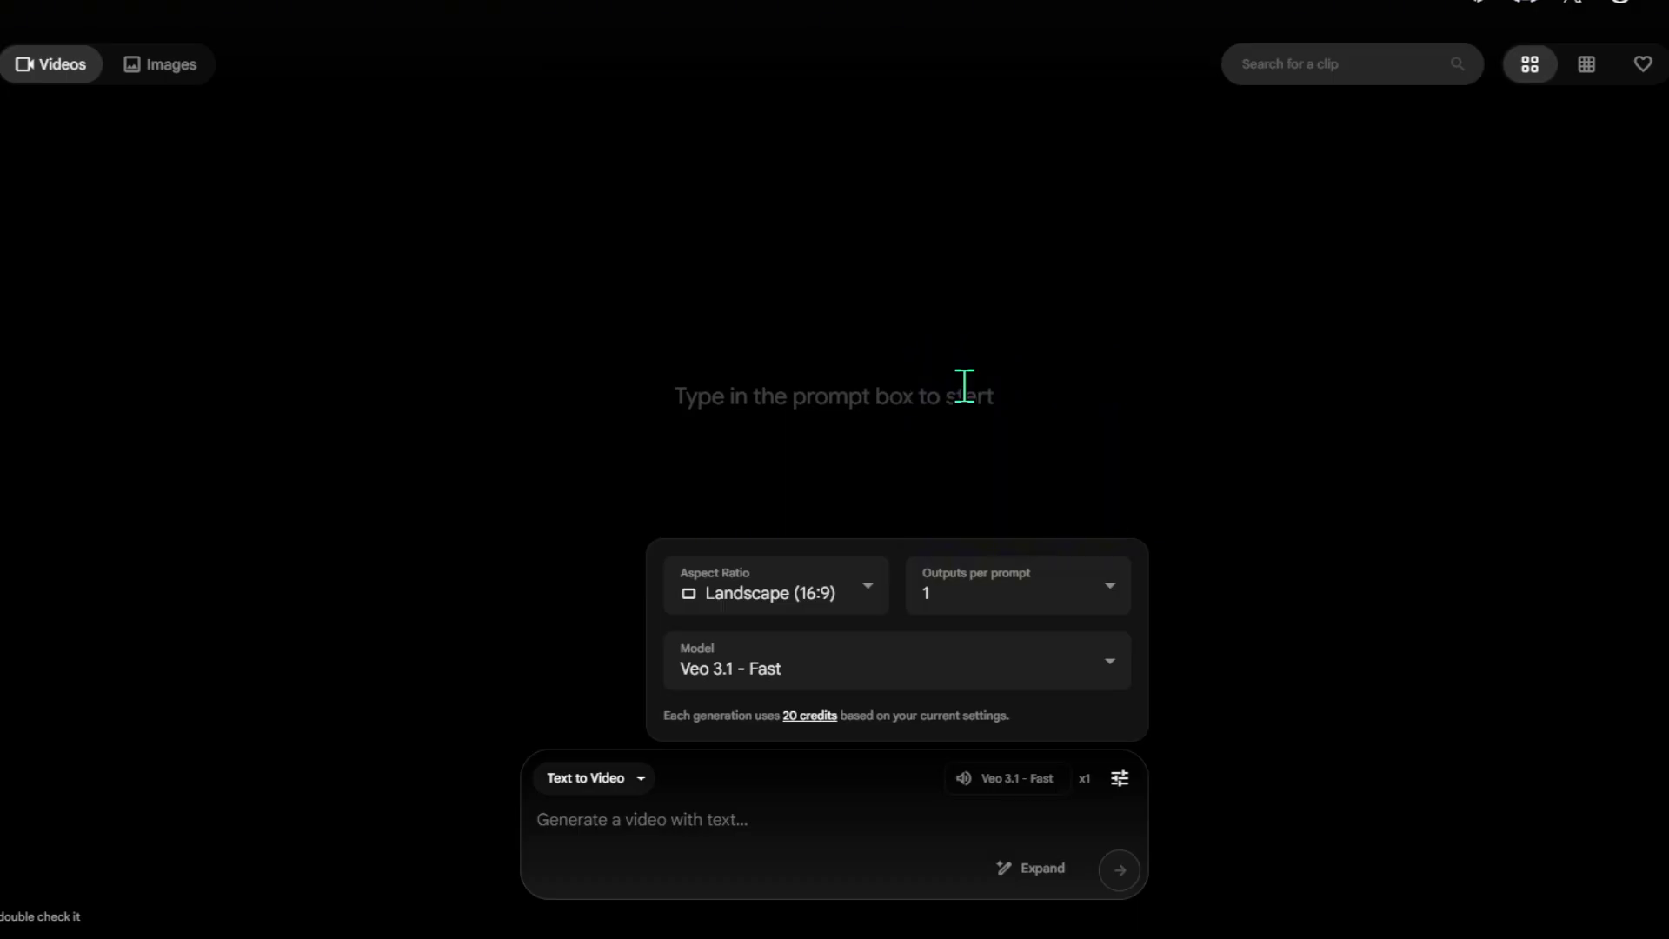
click(1169, 585)
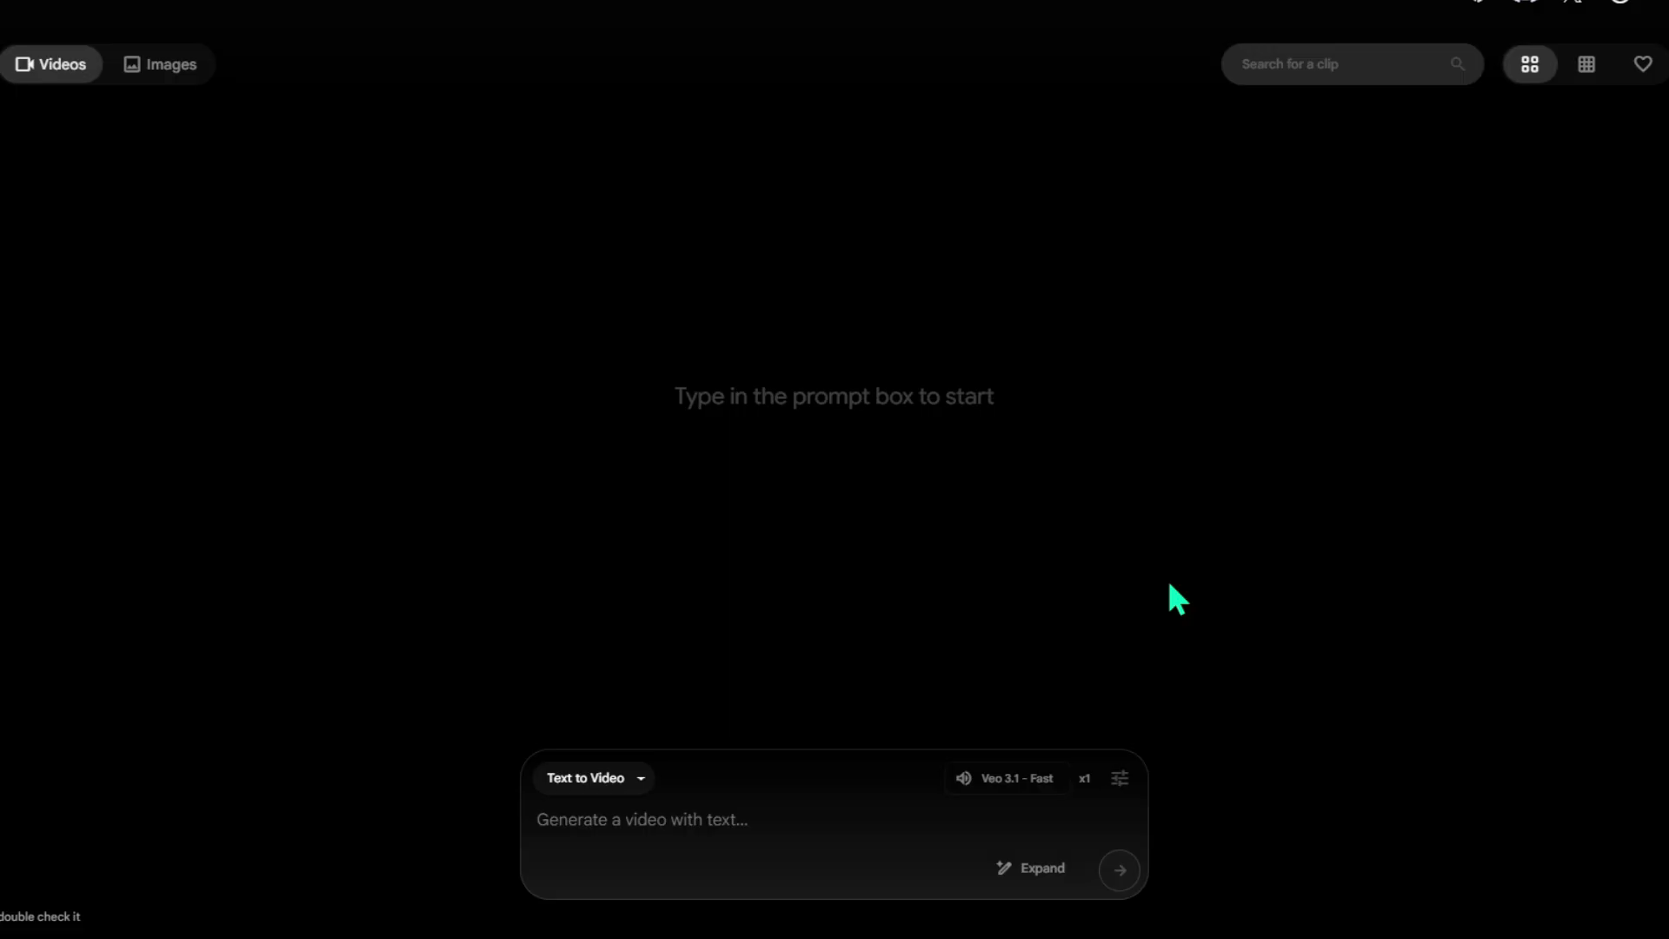
Step: Generate a Text to Video clip of a young man at a desk who stops typing and says 'Let me show you how amazing VEO3 can be.'
click(606, 783)
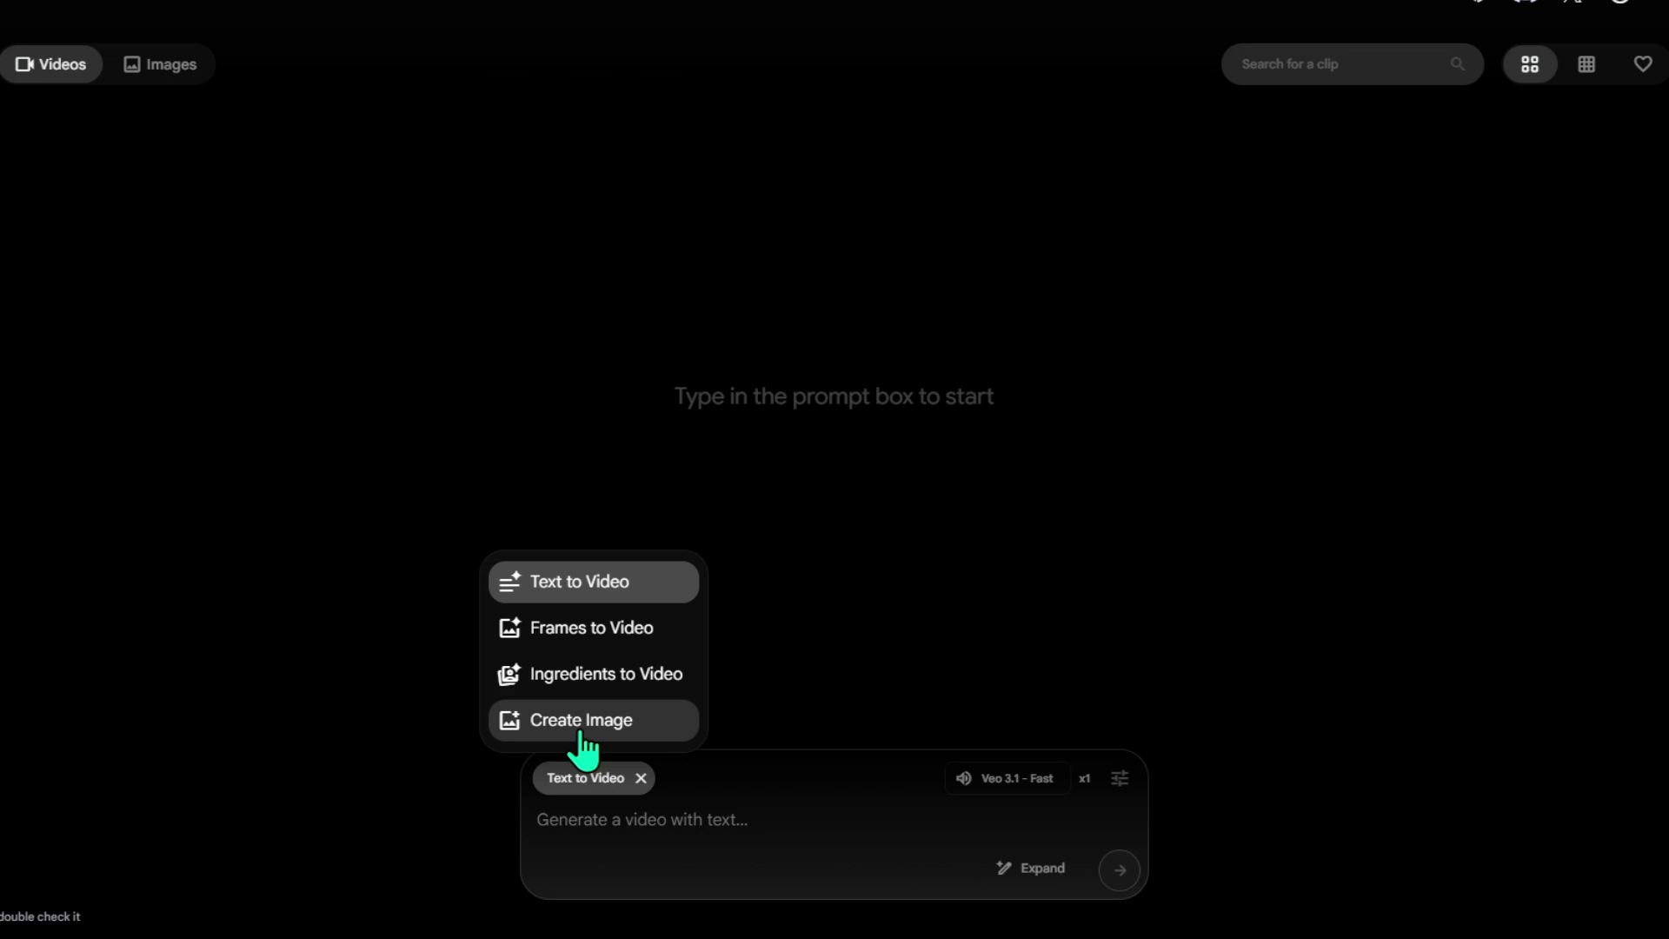
click(752, 671)
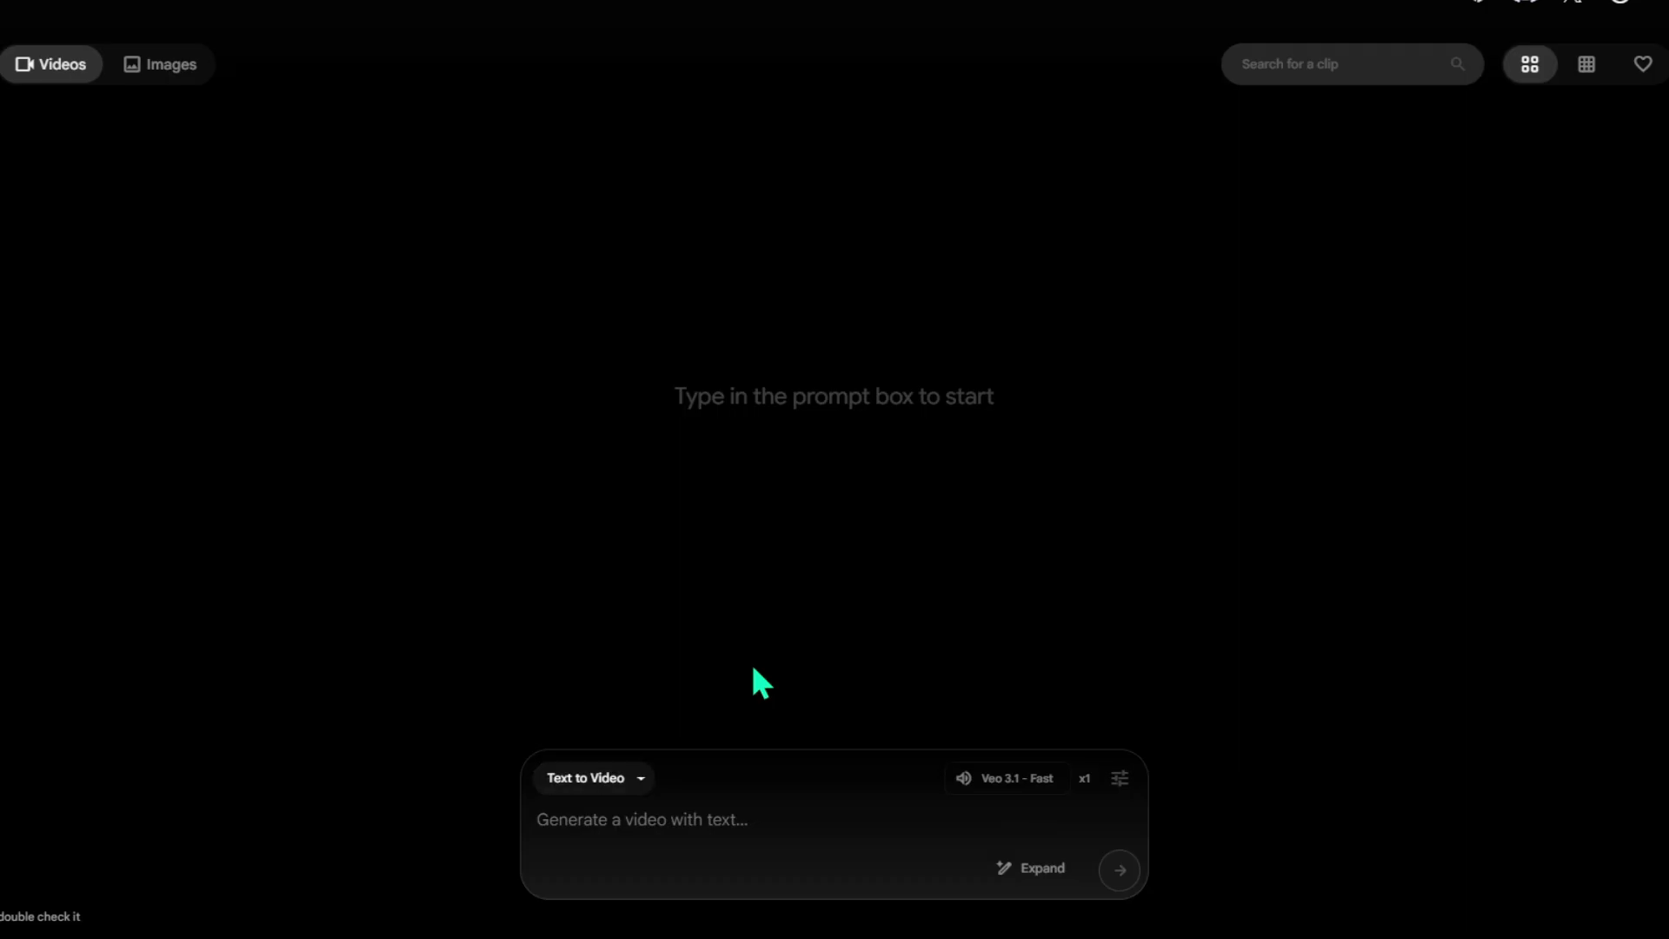
click(648, 812)
text(A young man sitting at a desk in a bright modern workspace. He stops typing, looks at the camera with a confident smile, and says: ‘Let me show you how amazing VEO3 can be.’ Smooth motion, natural lighting, clean background.)
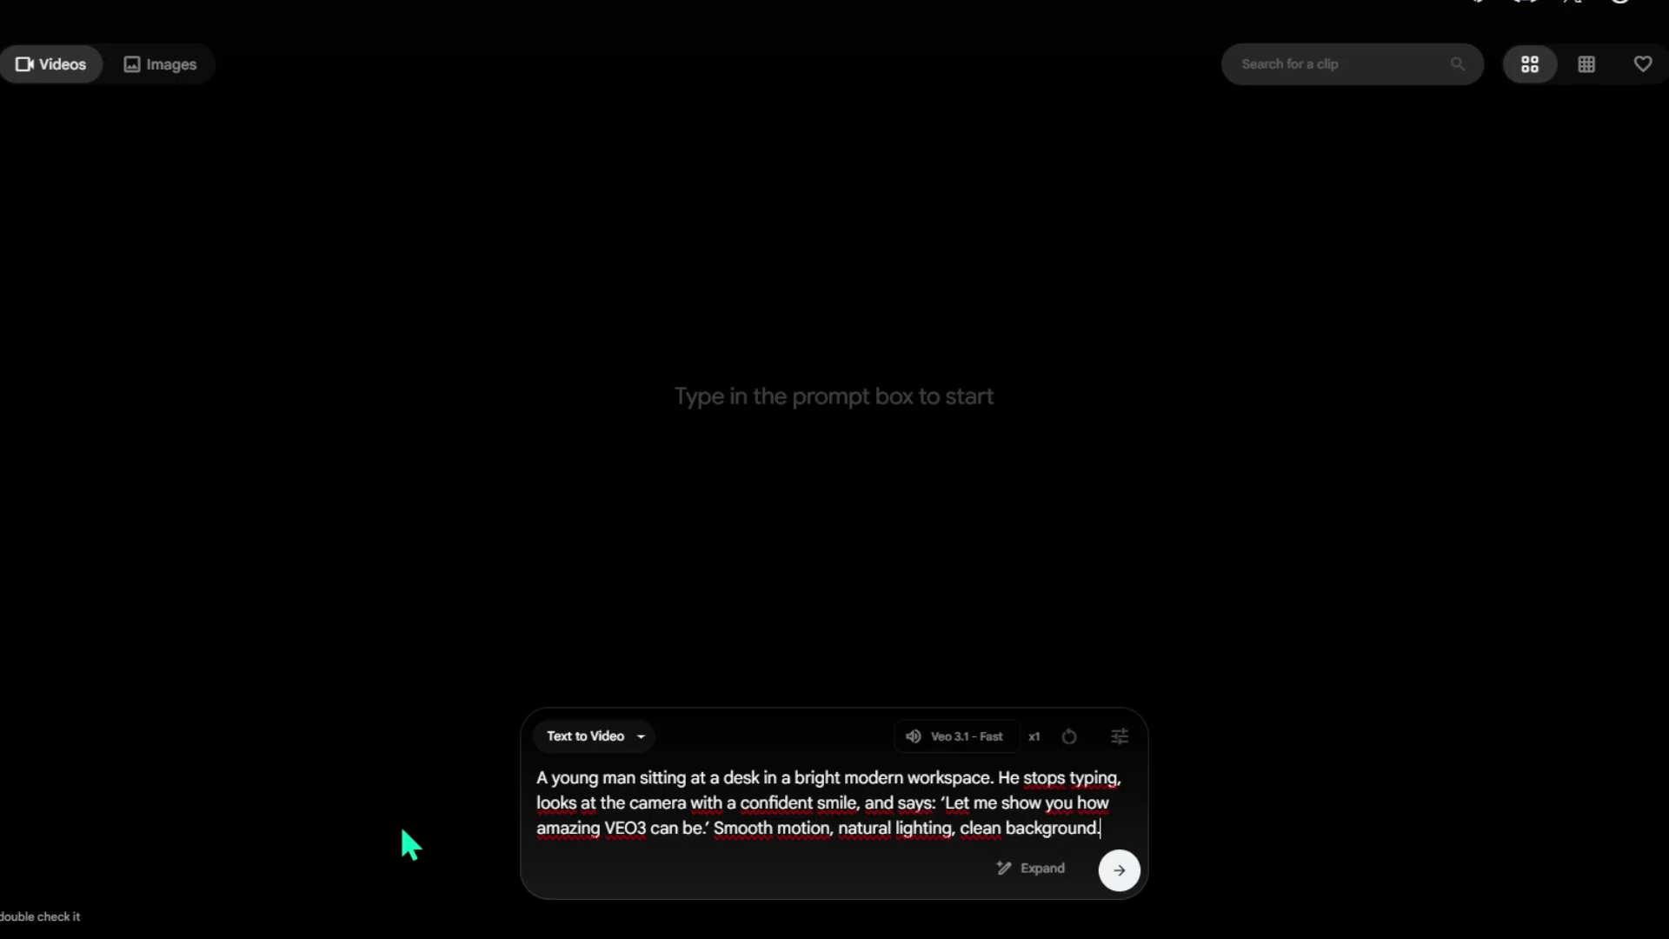
click(1119, 870)
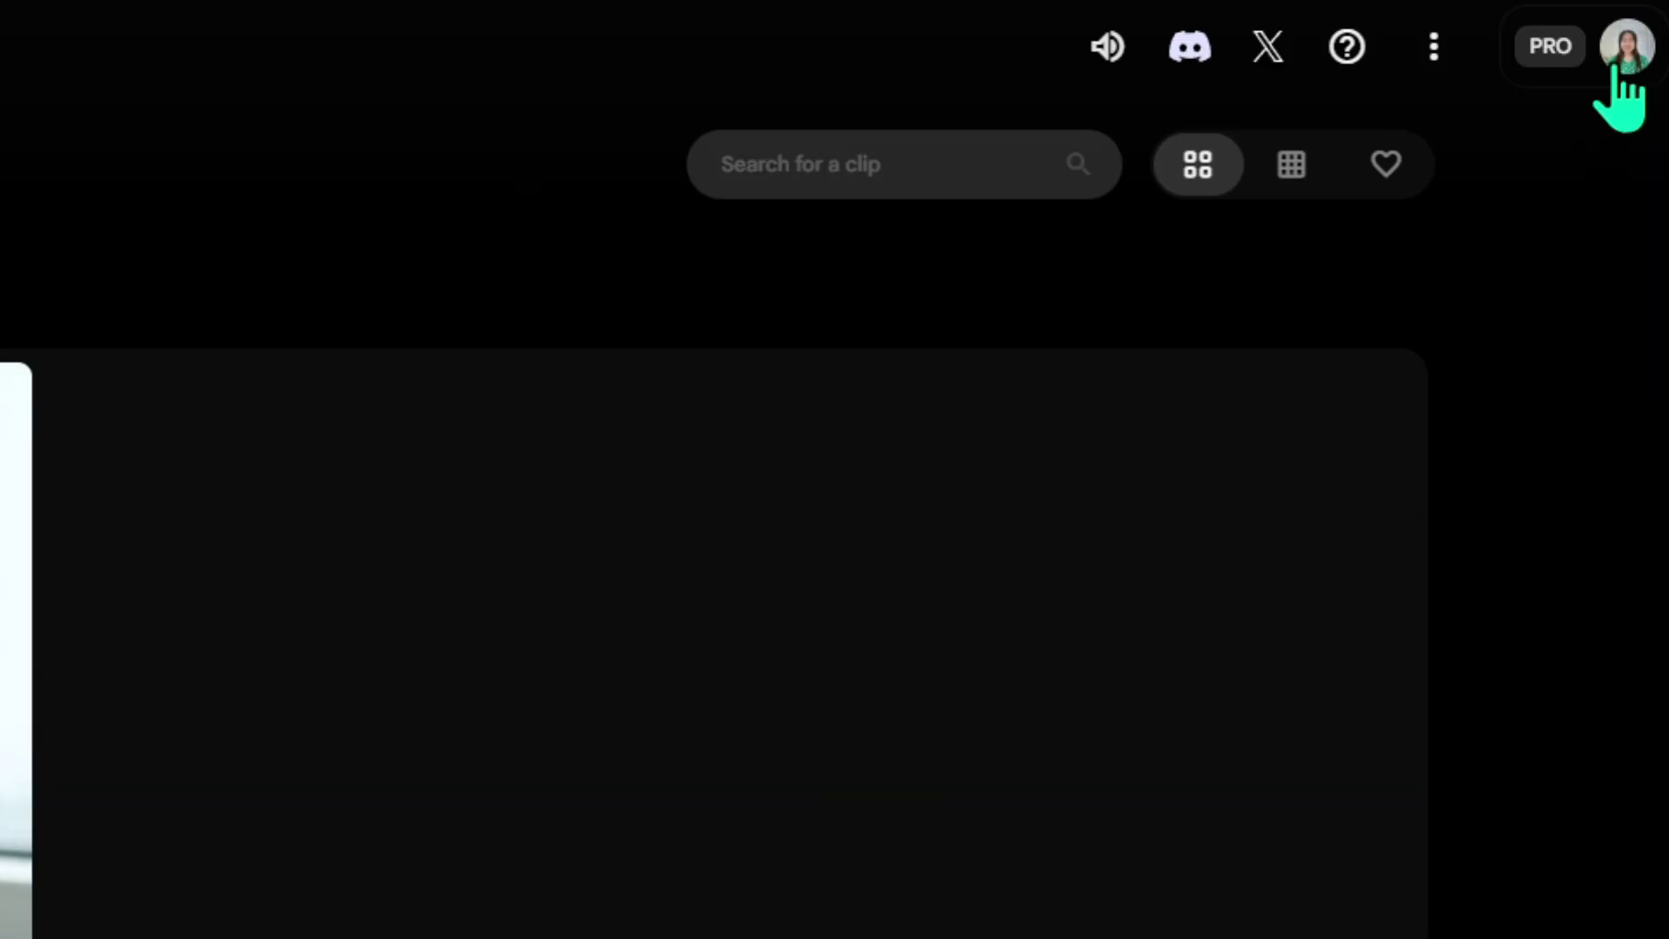
Step: Open the account profile details
click(1619, 54)
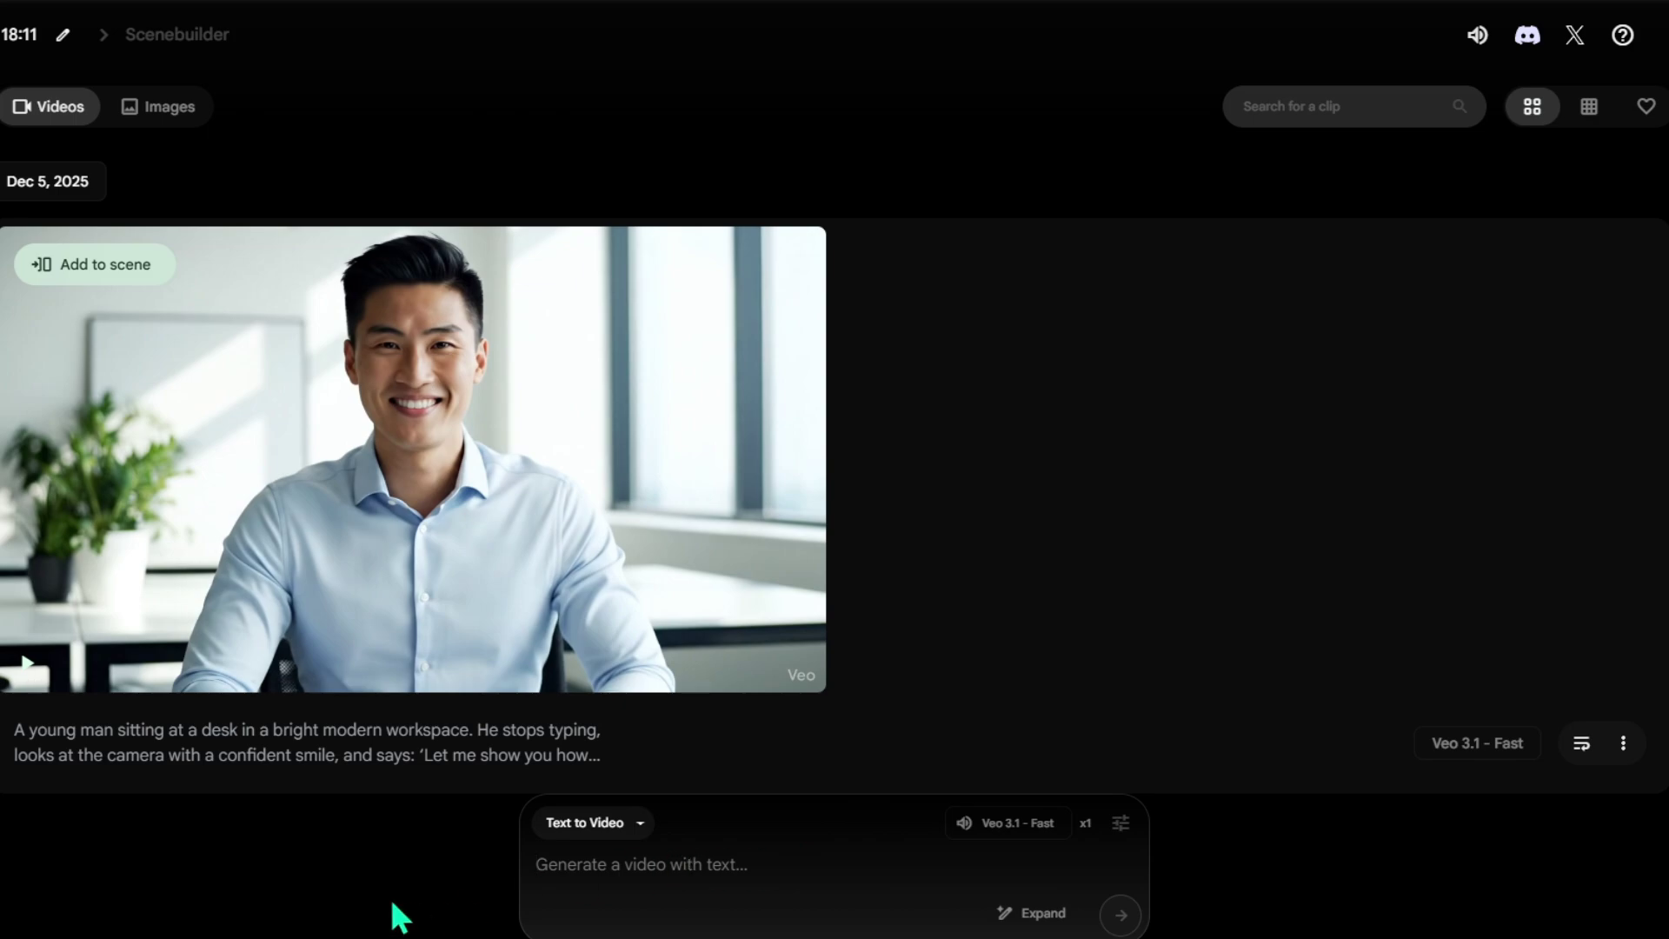
Step: Generate a Text to Video clip of a cheerful young woman with a tablet in a sunny kitchen saying 'I love how fast VEO3 creates videos!'
text(A cheerful young woman standing in a sunny kitchen, holding a tablet. She looks at the camera and says: ‘I love how fast VEO3 creates videos!’ Smooth motion, natural lighting, warm and friendly mood.)
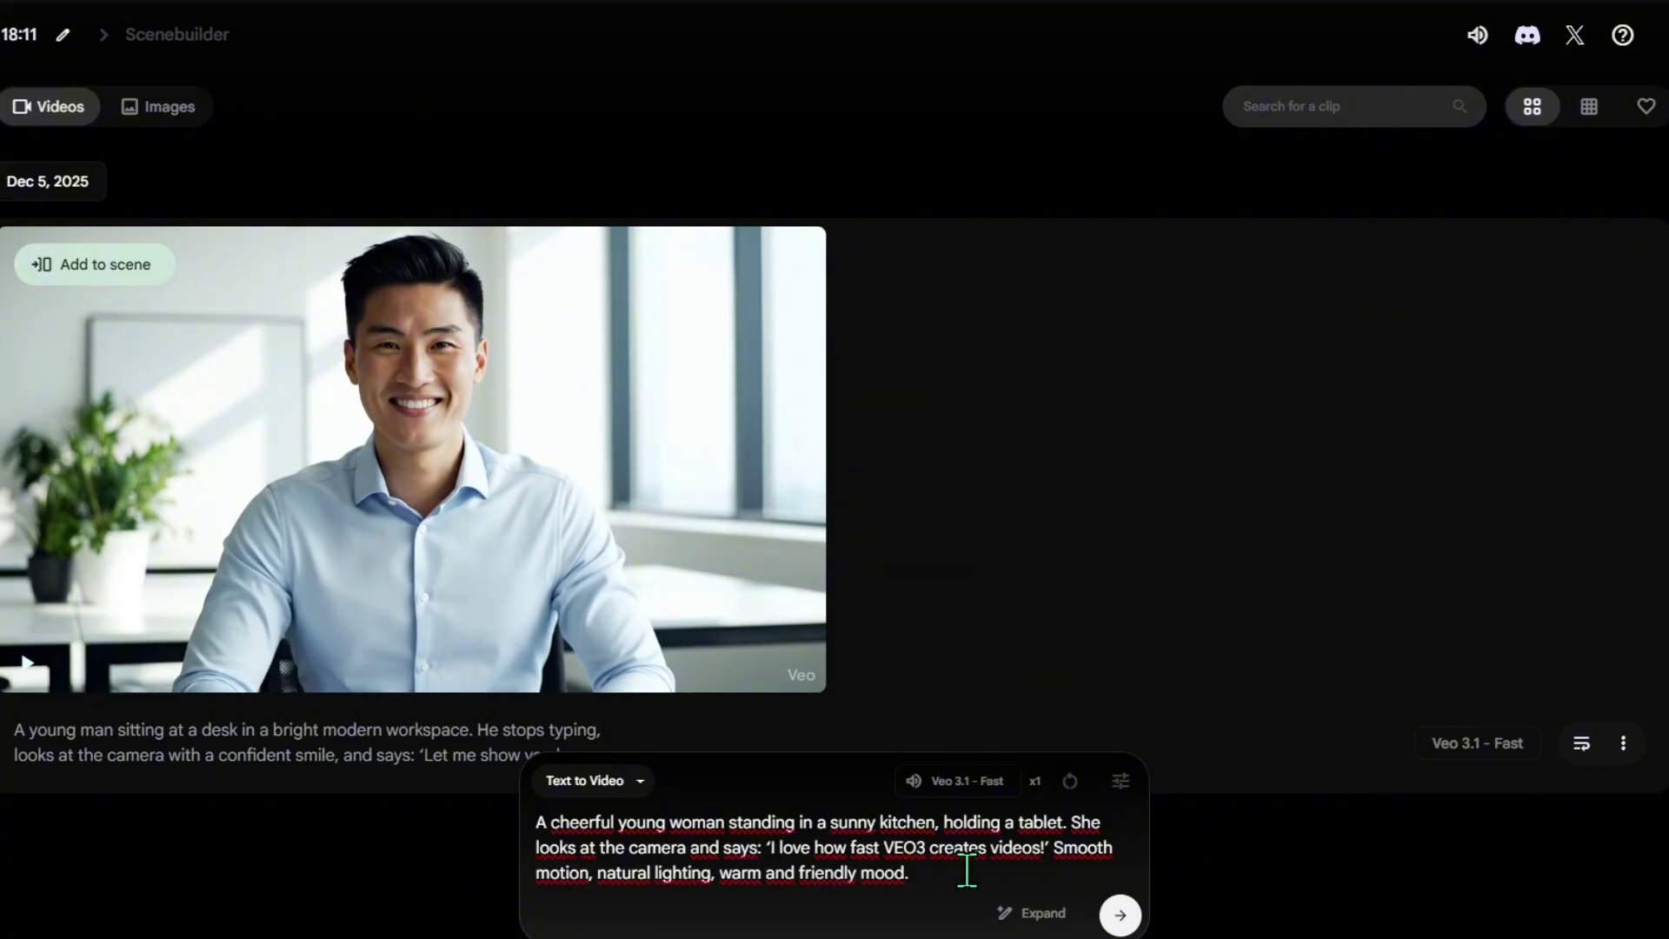
click(1120, 914)
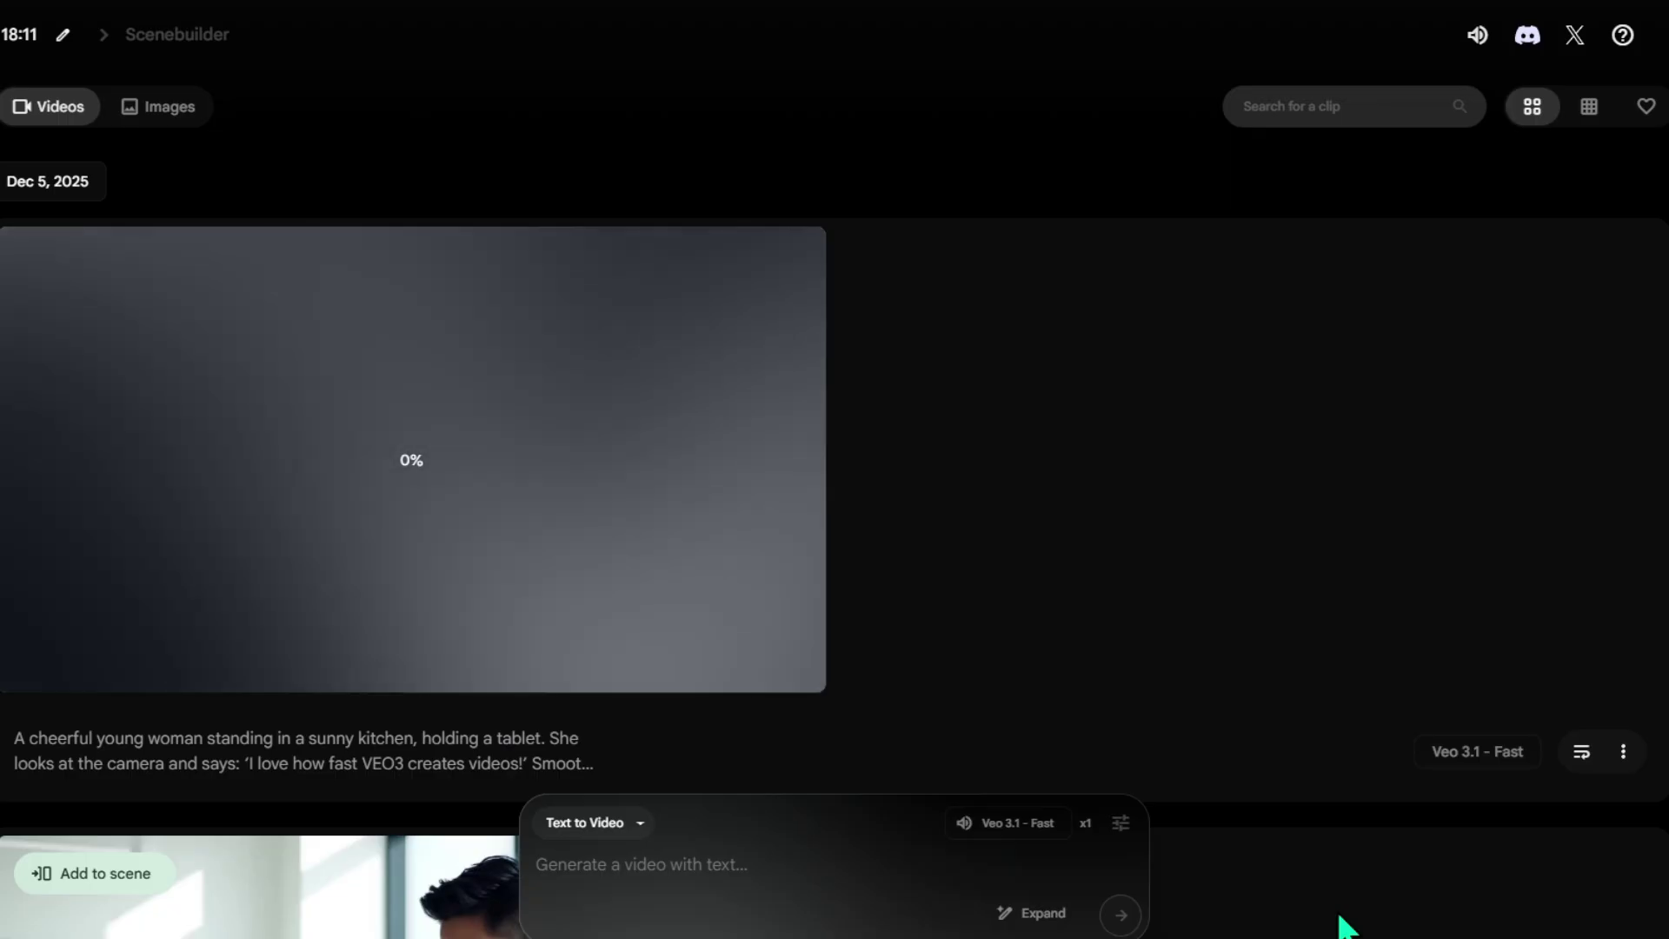
scroll(1341, 924, down, 1)
scroll(1341, 923, up, 1)
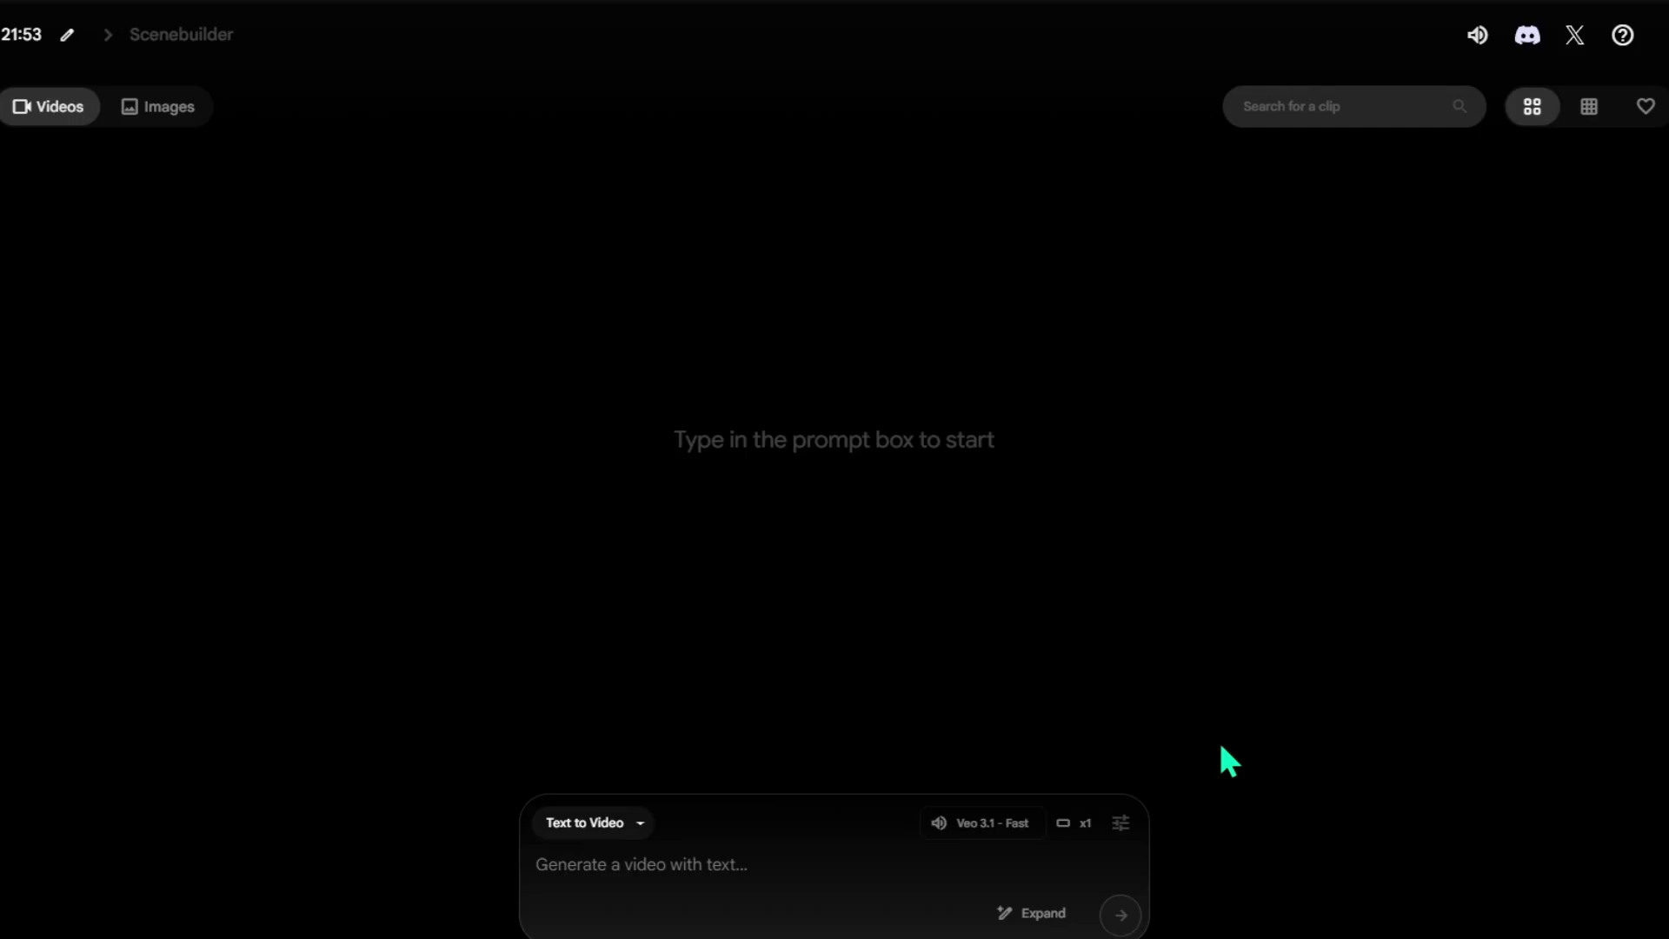
Step: Switch to Frames to Video and upload the outdoor café image as the first frame, cropped to Landscape
click(565, 825)
click(613, 683)
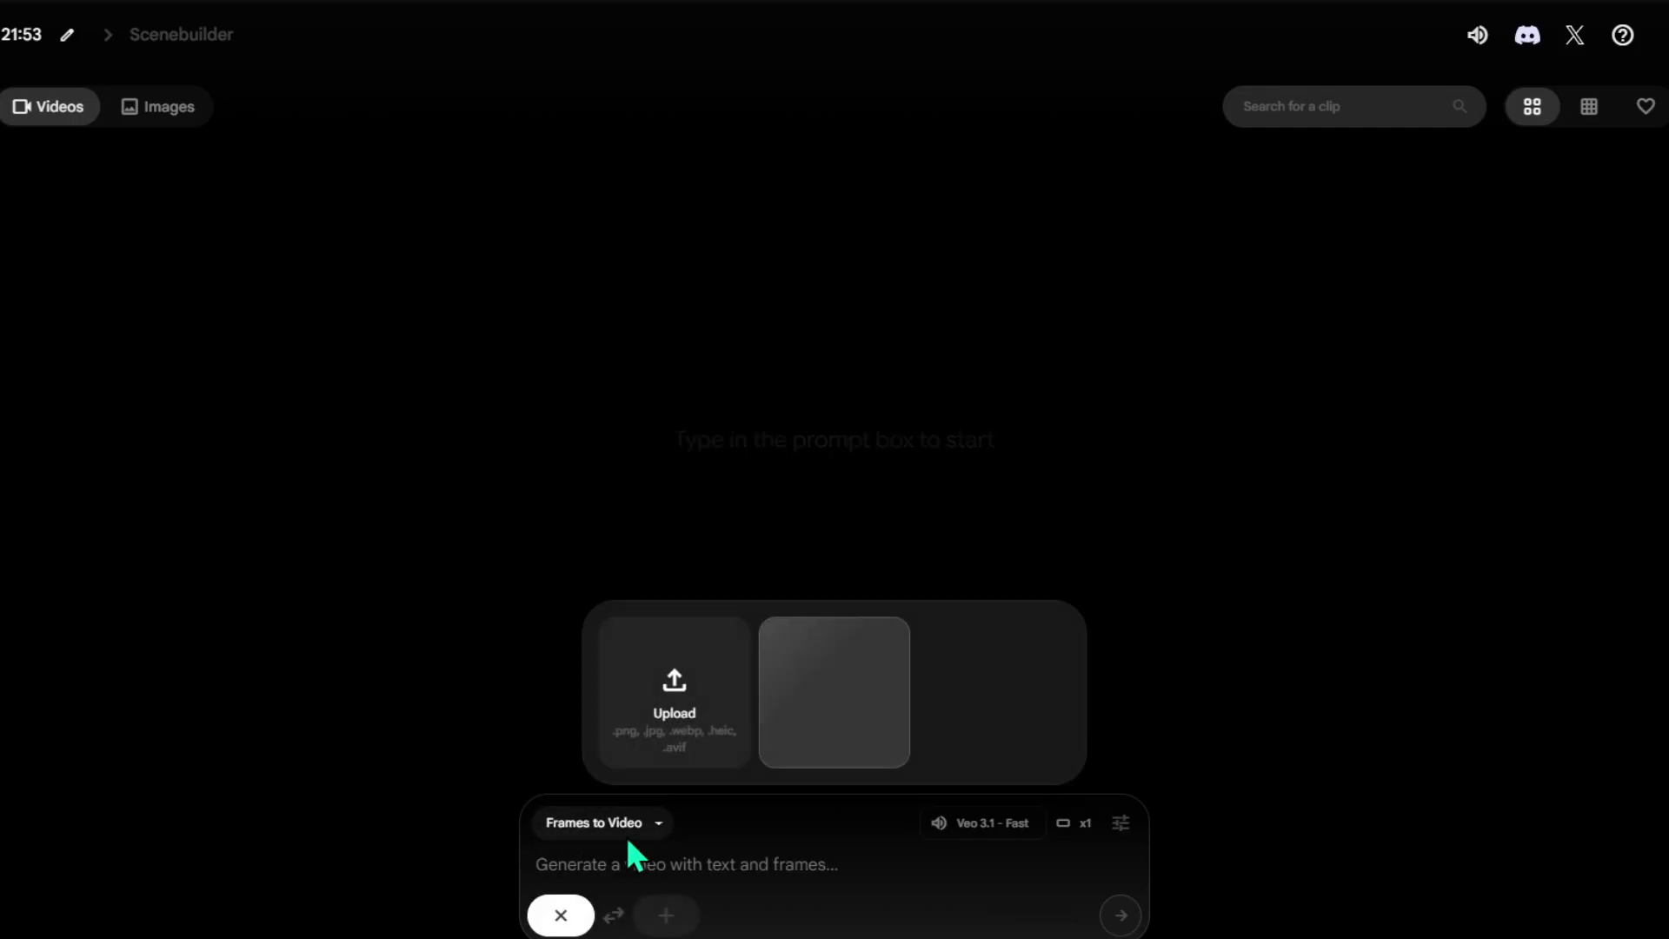
click(685, 765)
double_click(54, 170)
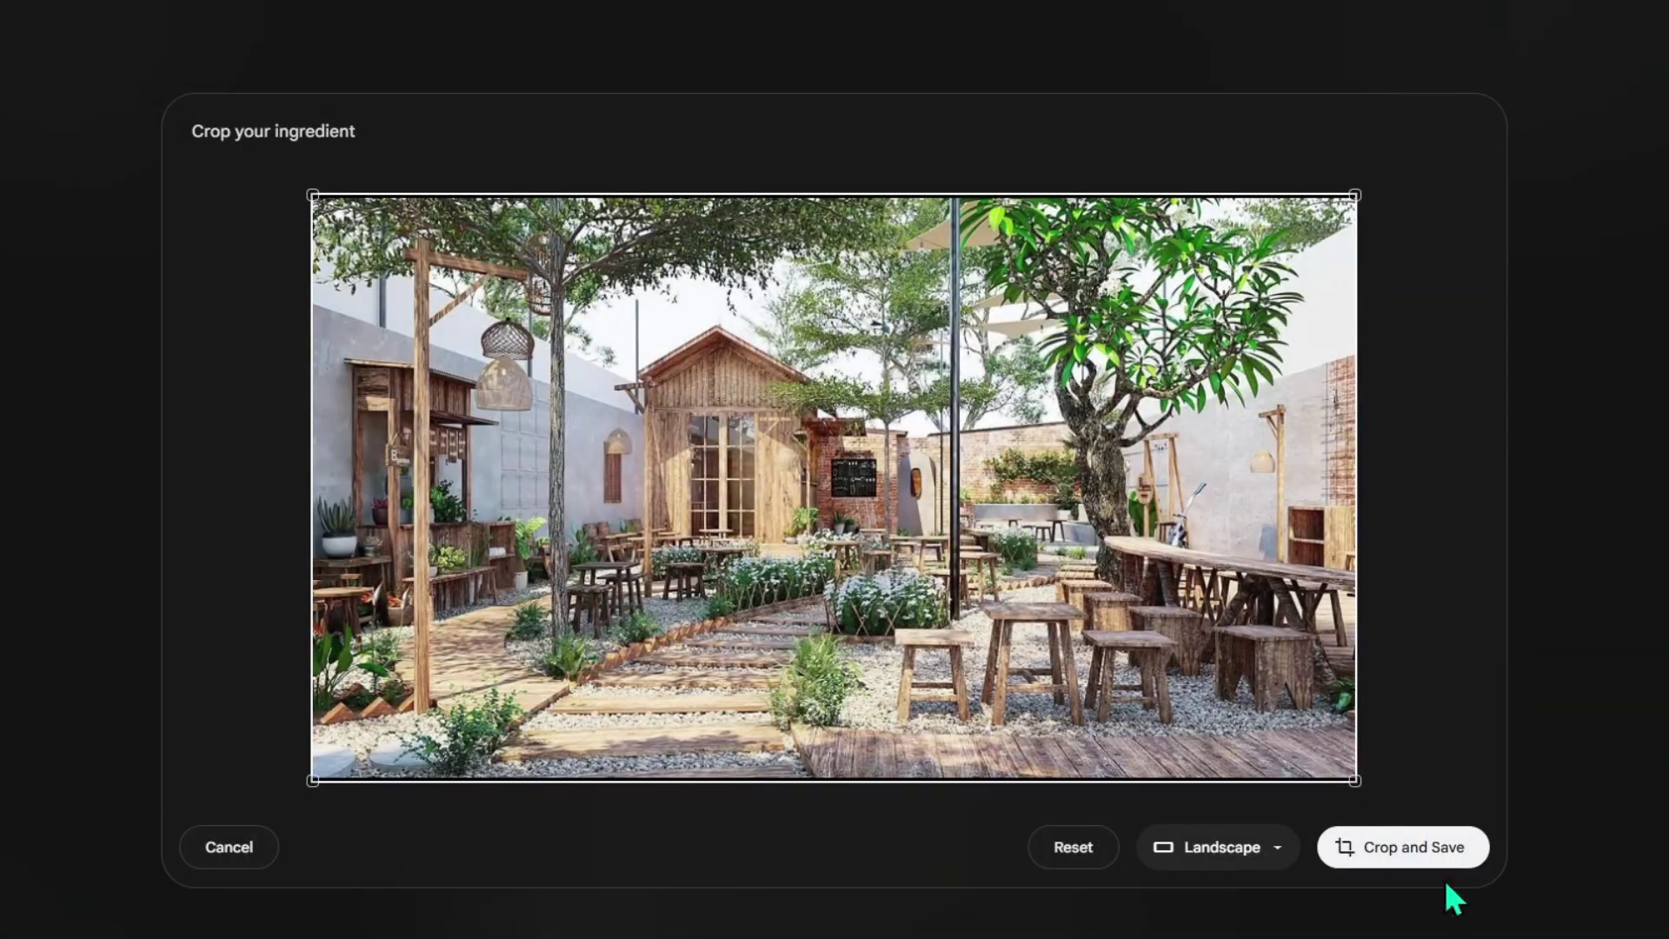
click(1426, 848)
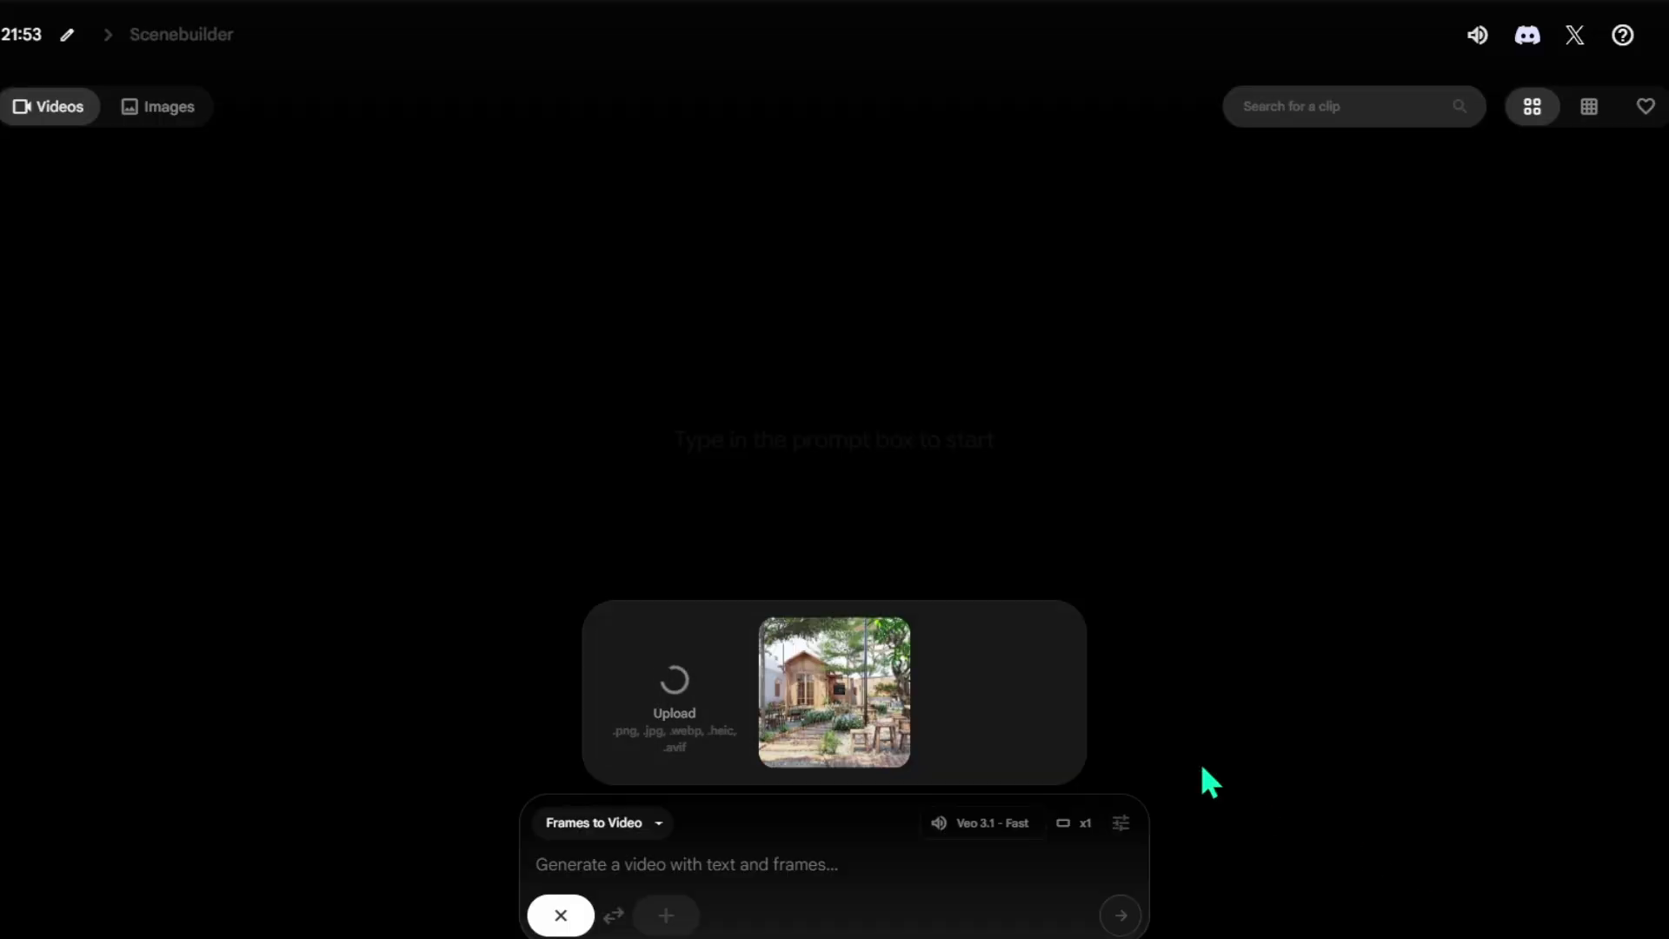
Step: Generate a video from the café frame with swaying leaves, flickering sunlight, a barista behind the counter, passing customers, realistic ambience and warm natural lighting
click(646, 863)
text(Bring this outdoor café to life: tree leaves sway gently in the breeze, sunlight flickers through the branches, a barista moves behind the counter, and customers walk past softly. Add realistic café ambience and warm natural lighting.)
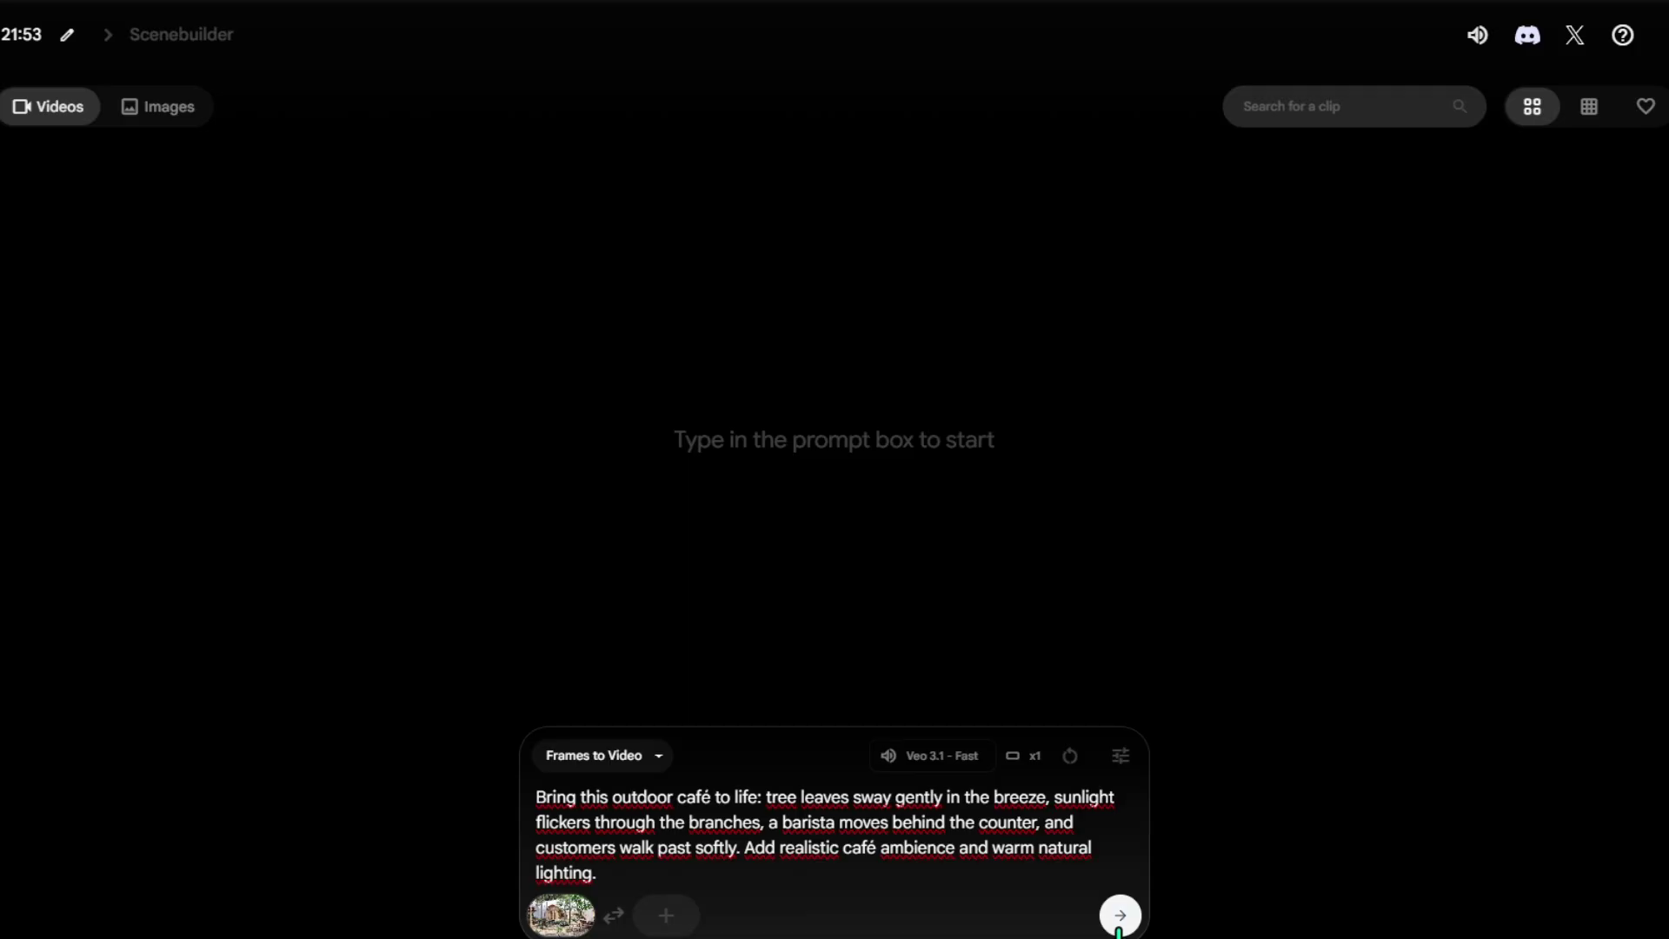
click(1119, 928)
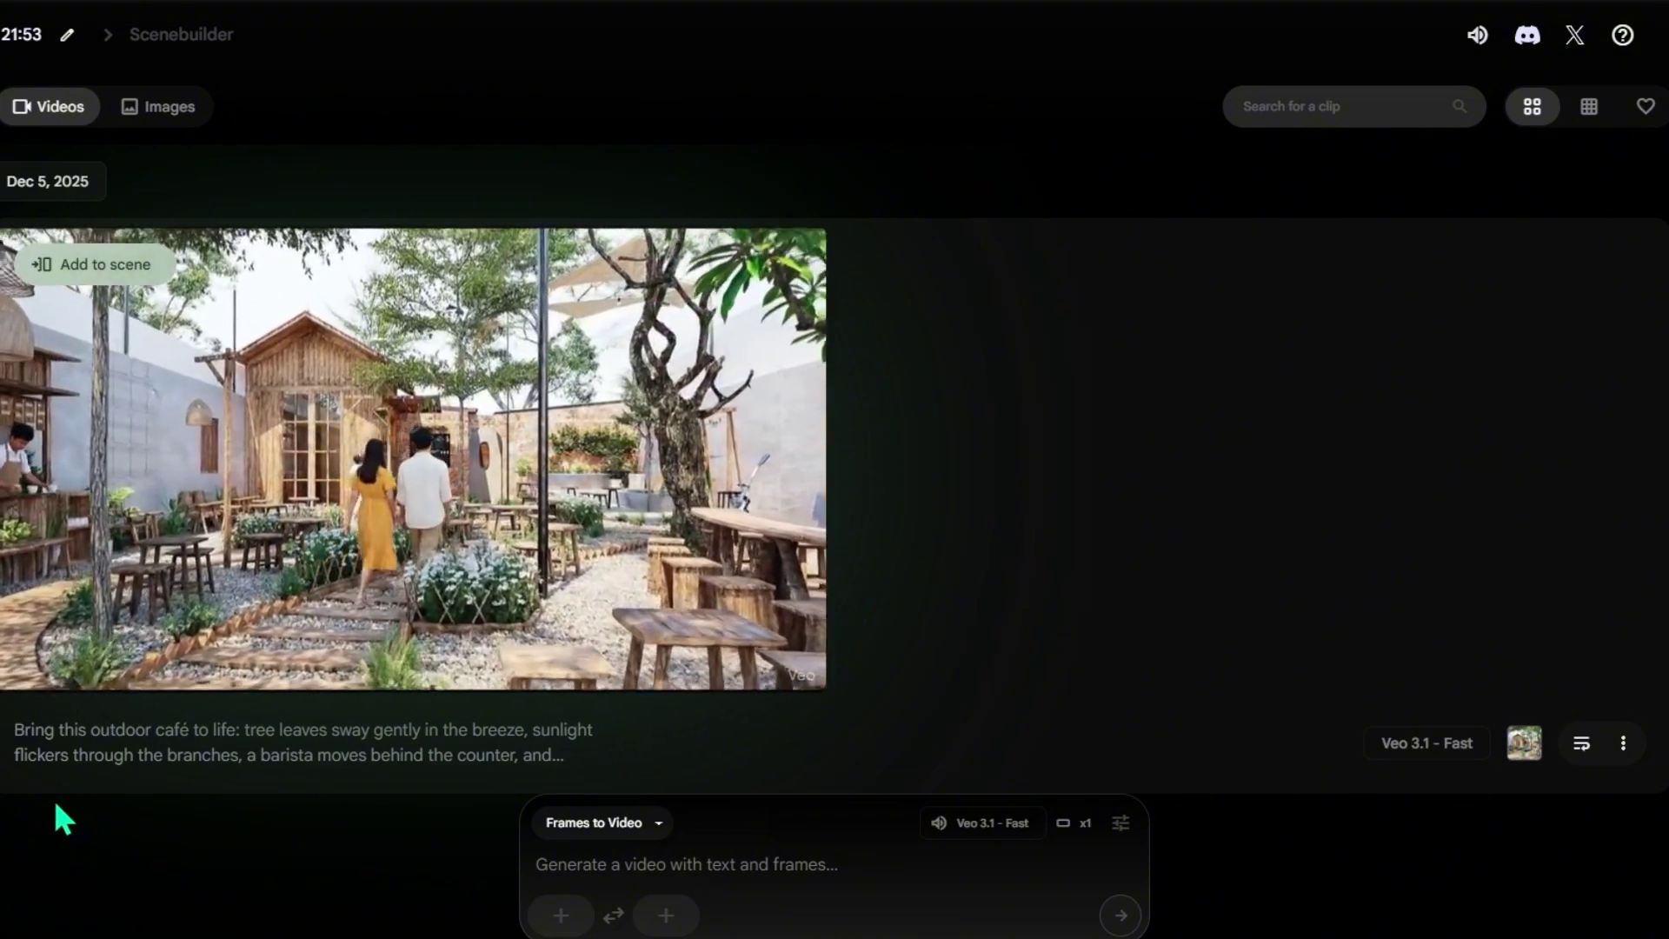
mouse_move(29, 671)
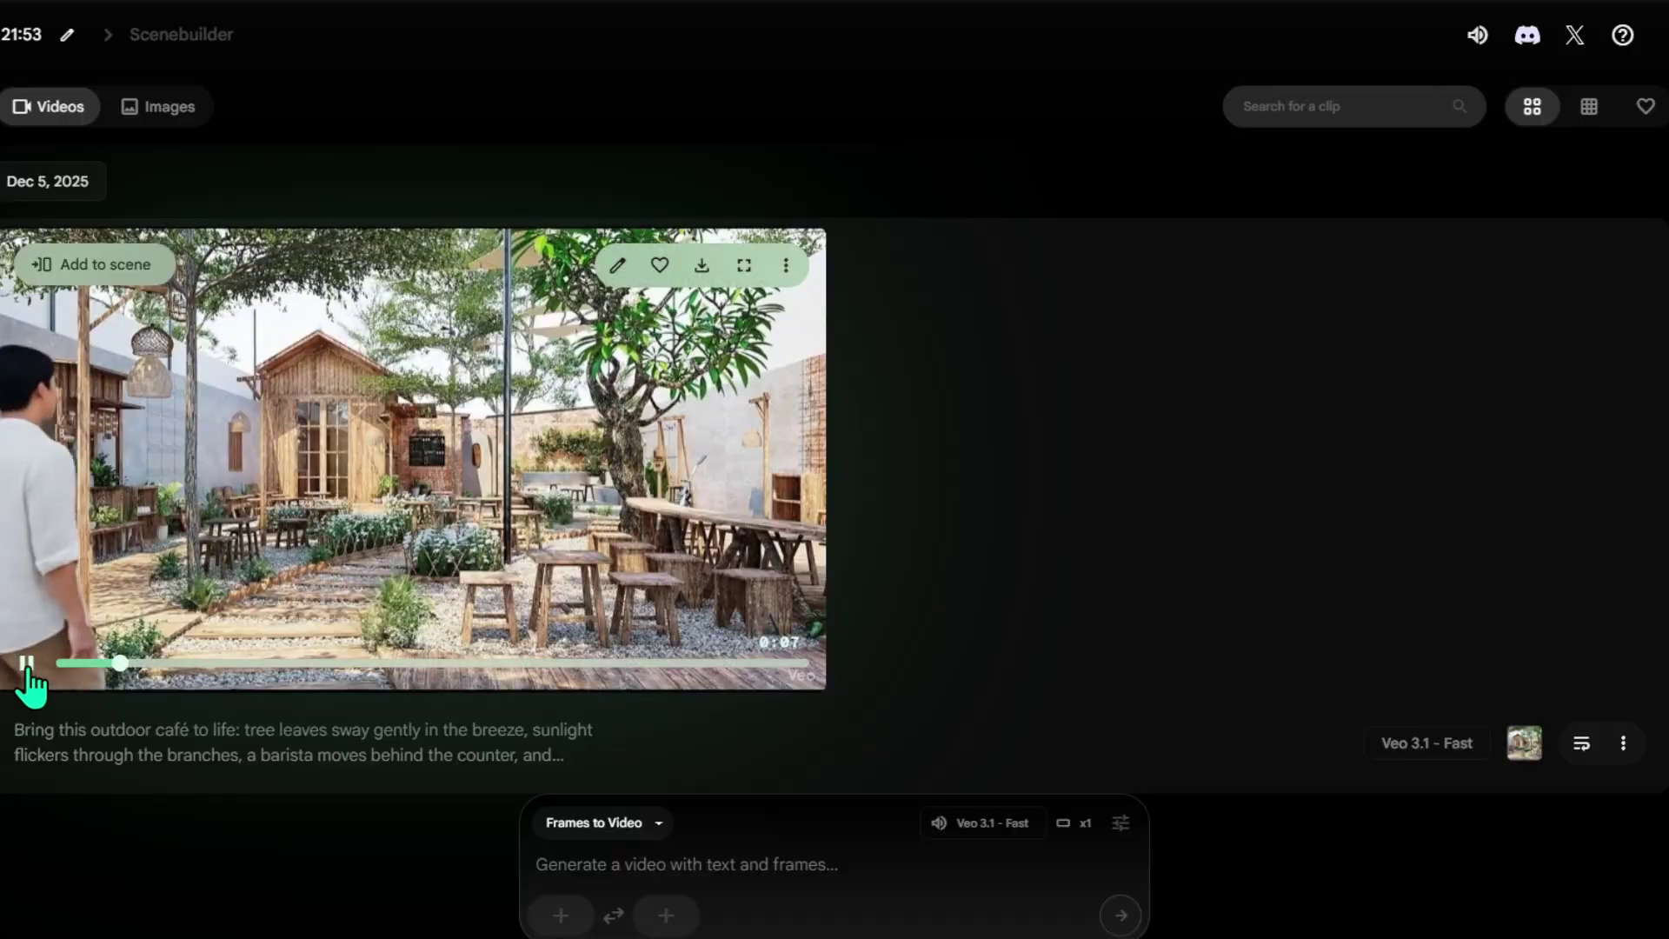